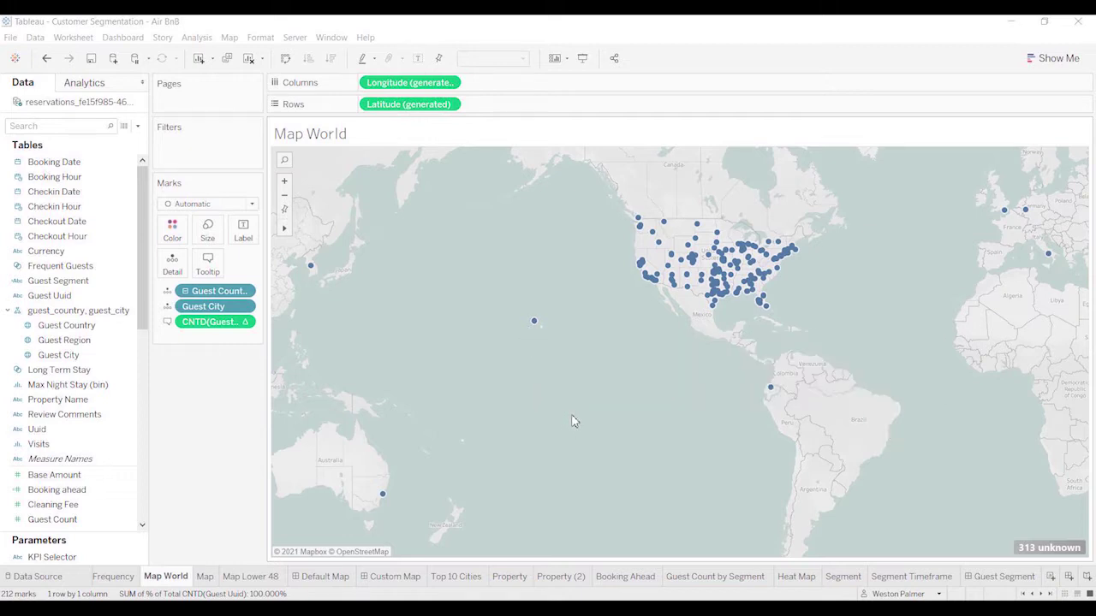
- Zoom the map in on the continental United States with the Zoom Area tool
{"action": "mouse_move", "coordinate": [284, 232]}
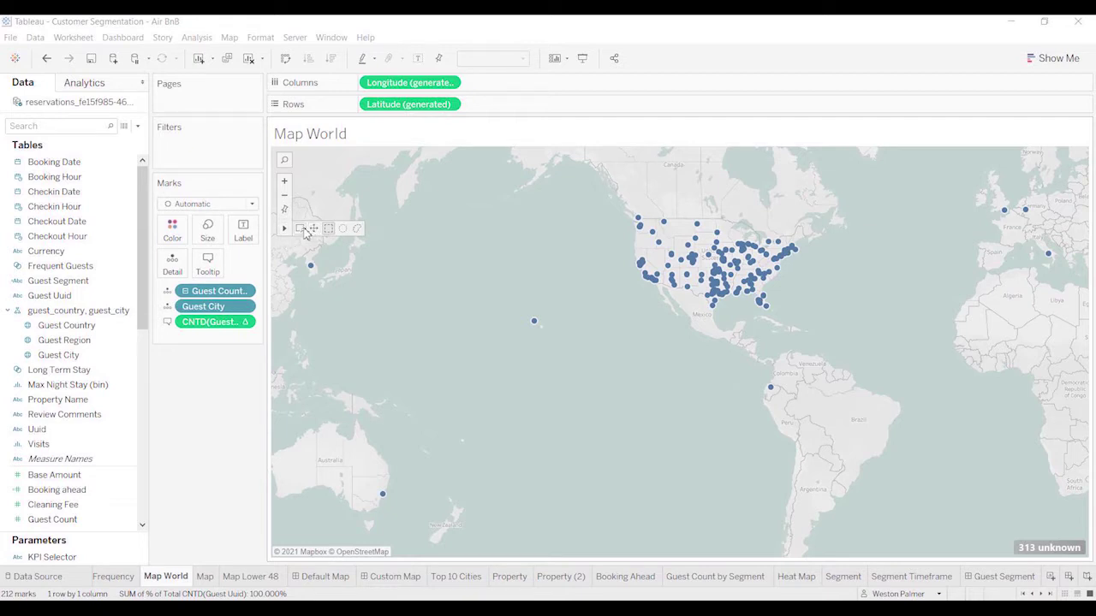
{"action": "left_click", "coordinate": [301, 229]}
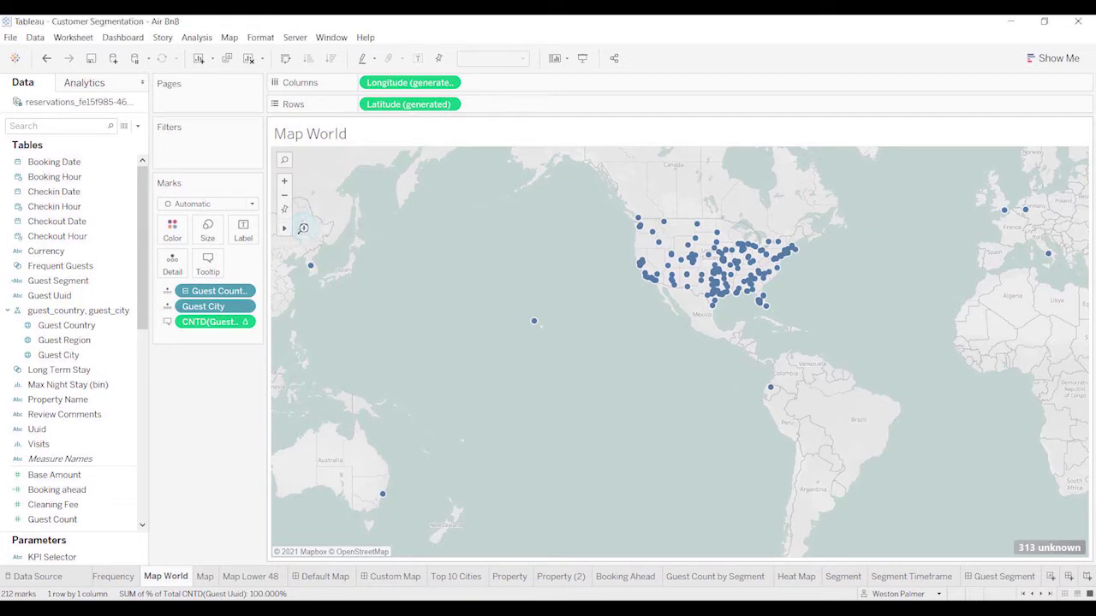
{"action": "left_click_drag", "start_coordinate": [596, 203], "coordinate": [828, 322]}
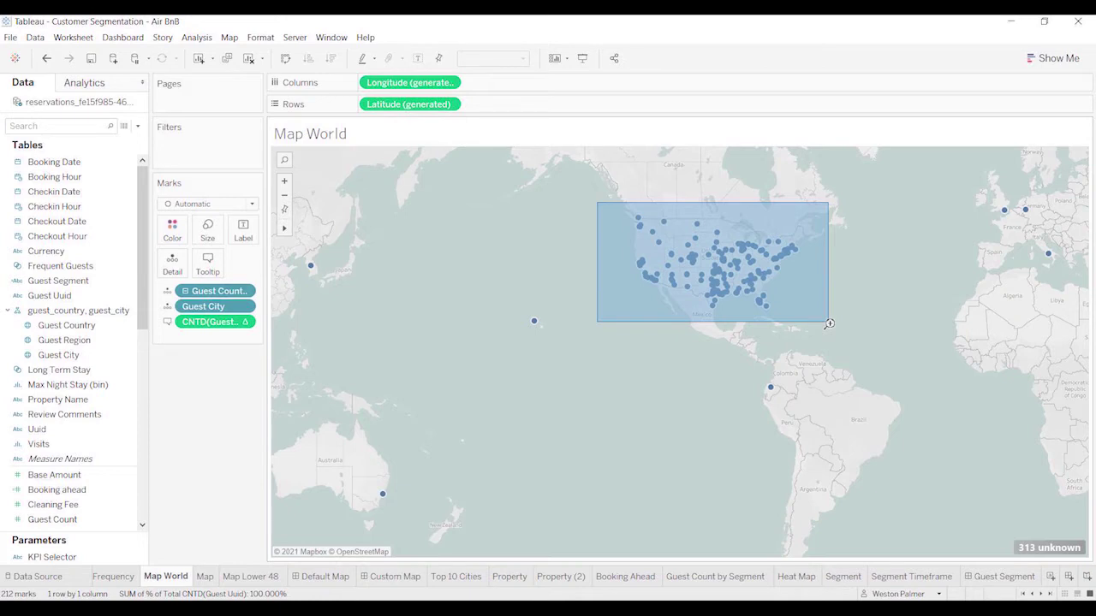
{"action": "left_click_drag", "start_coordinate": [828, 323], "coordinate": [828, 322]}
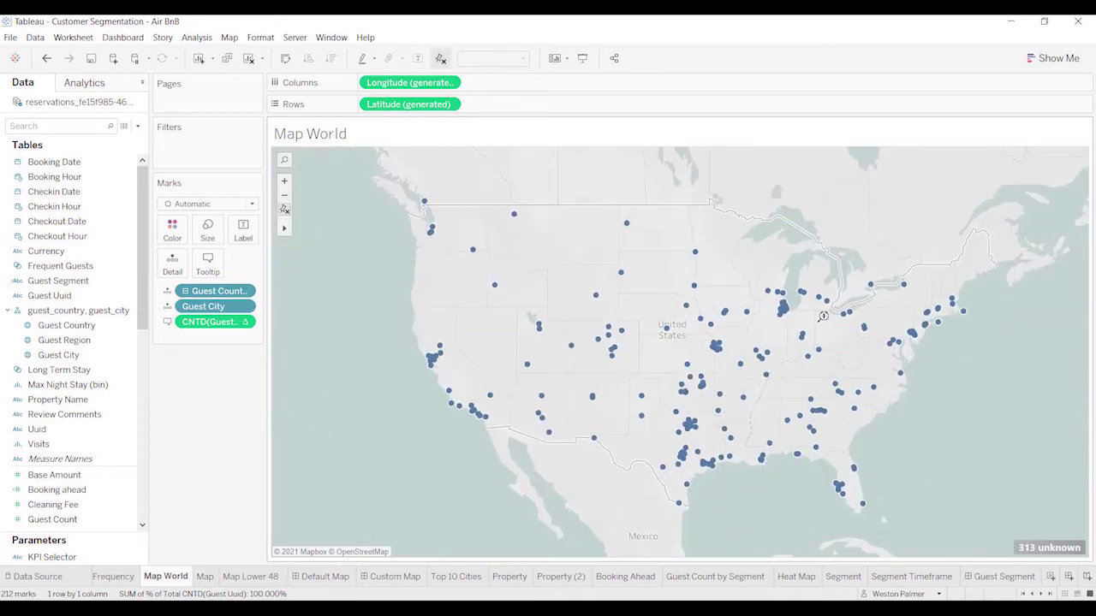
{"action": "left_click", "coordinate": [221, 372]}
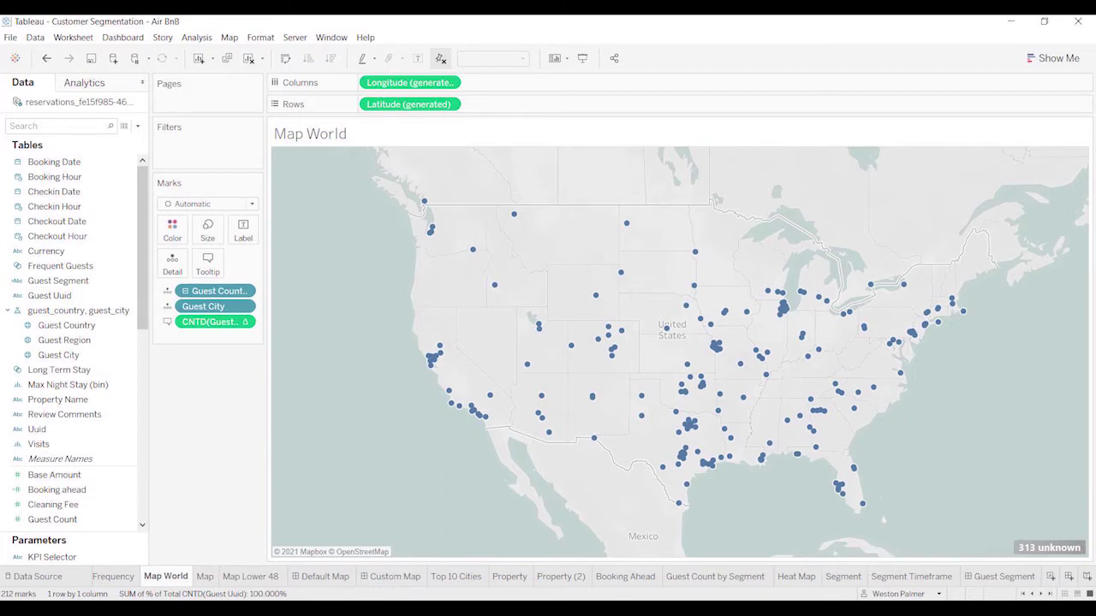
{"action": "mouse_move", "coordinate": [447, 396]}
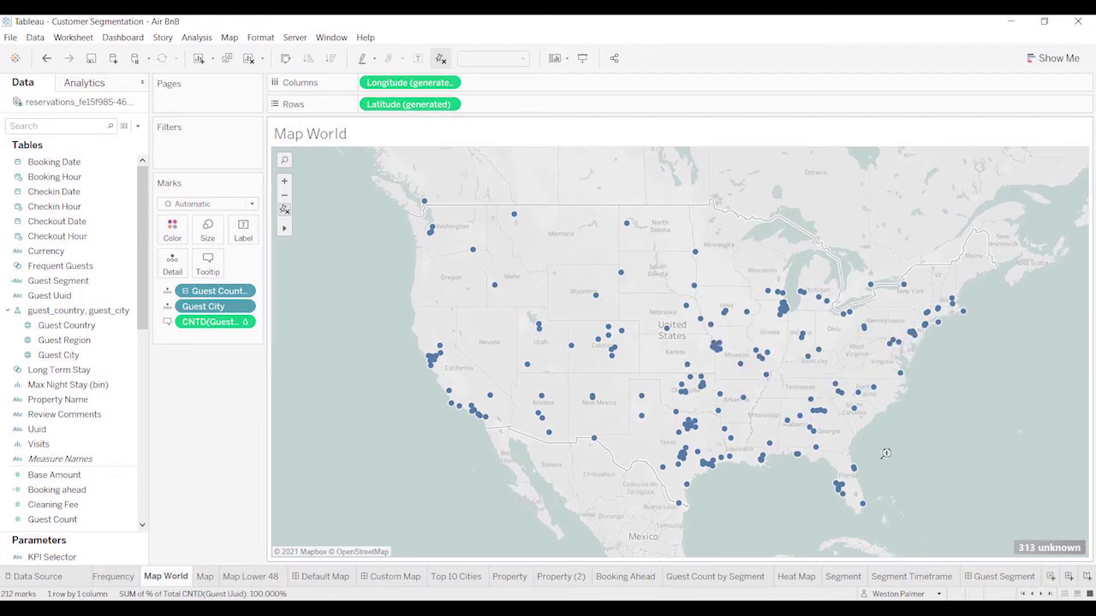
{"action": "mouse_move", "coordinate": [481, 404]}
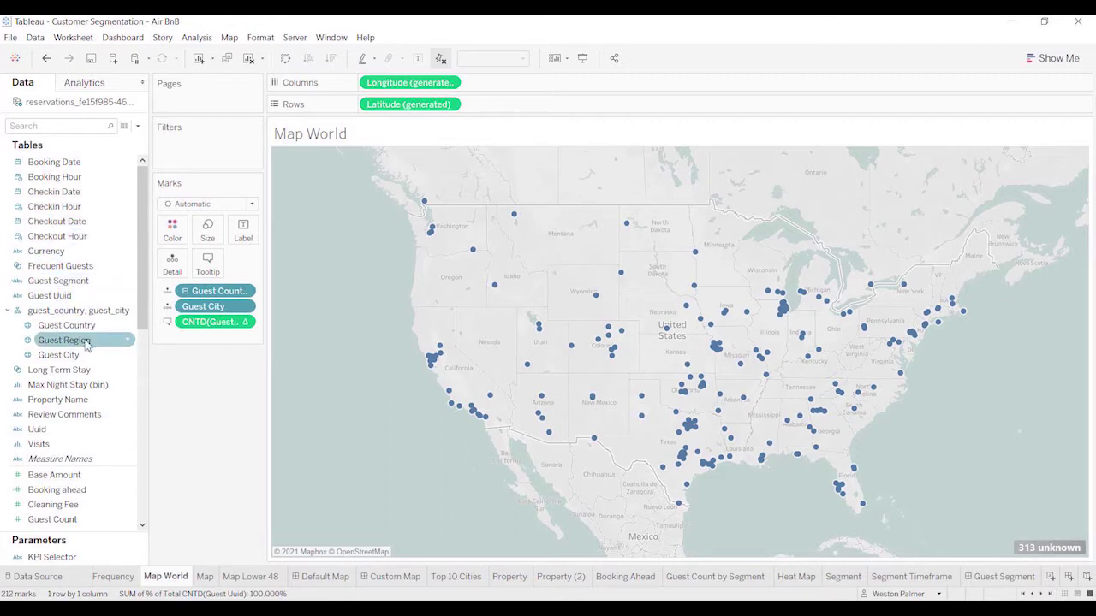
- Try colouring the city points by Guest Region with all members added, and undo the change
{"action": "left_click_drag", "start_coordinate": [86, 345], "coordinate": [173, 242]}
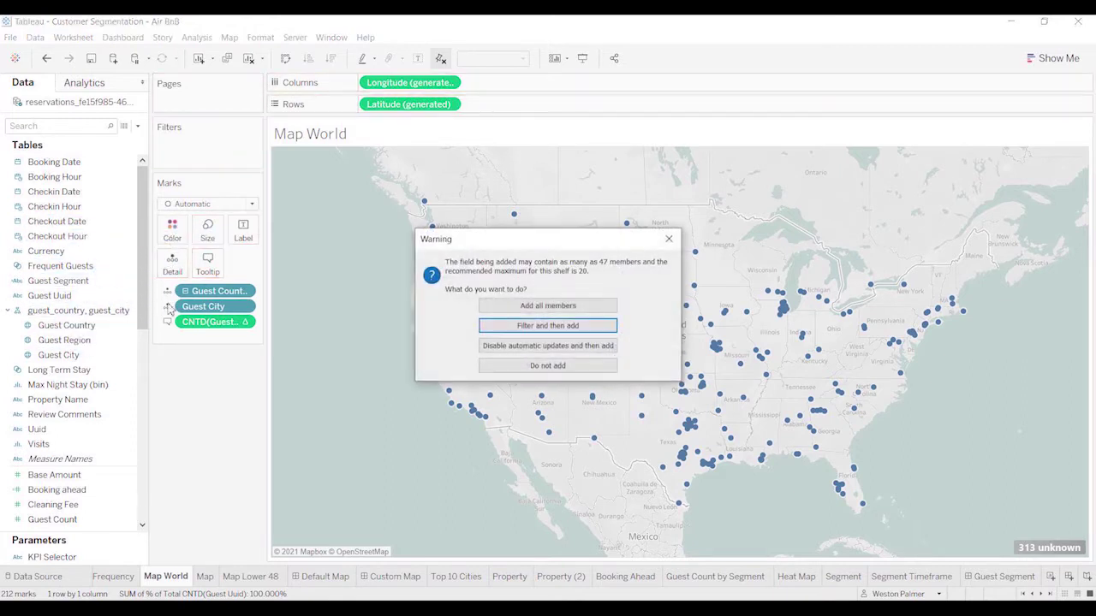
{"action": "left_click", "coordinate": [543, 307]}
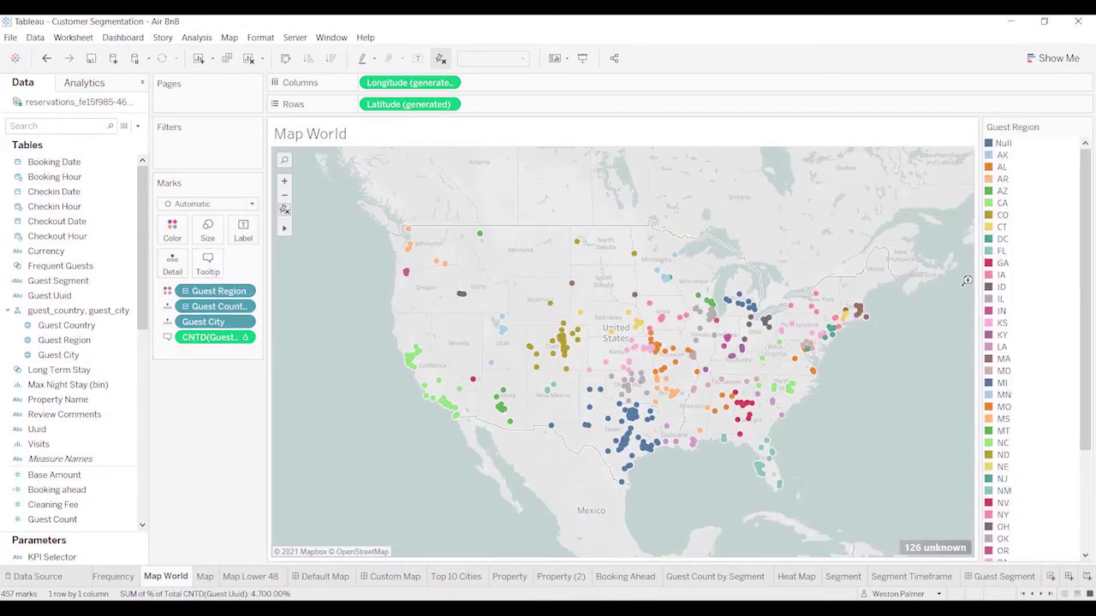
{"action": "left_click", "coordinate": [46, 58]}
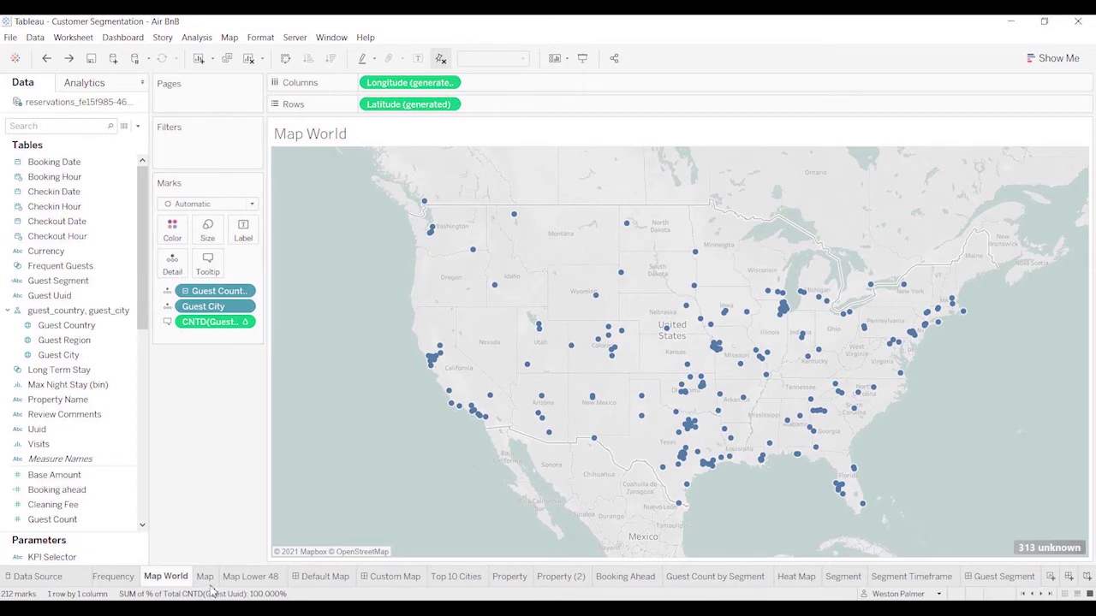
- Clear the Map World sheet and build a new map from the Guest Region field
{"action": "key", "text": "alt+shift+BackSpace"}
{"action": "left_click", "coordinate": [86, 340]}
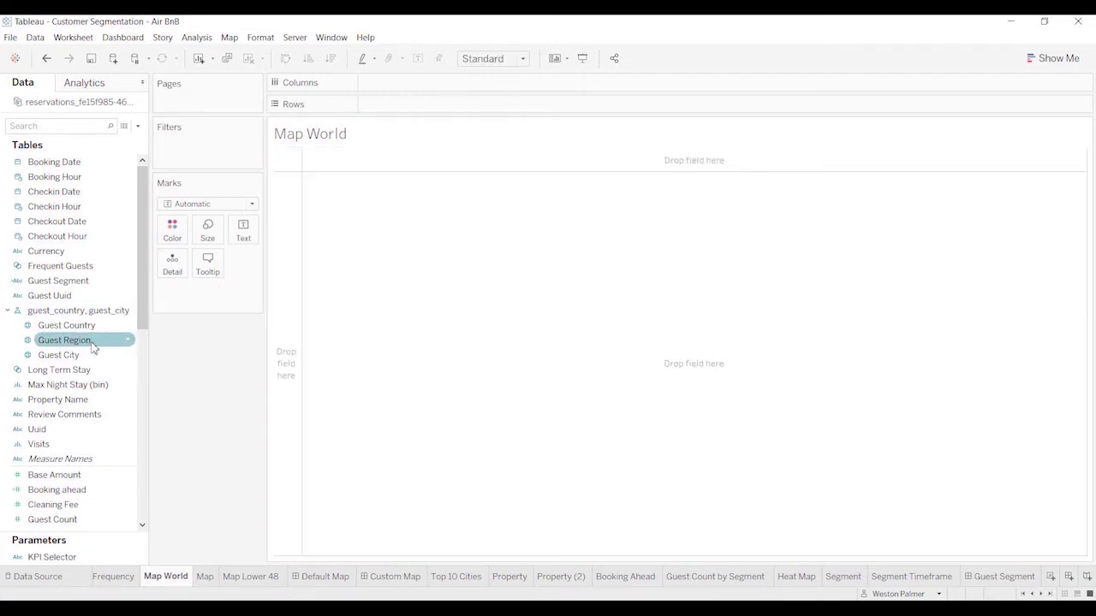
{"action": "double_click", "coordinate": [86, 340]}
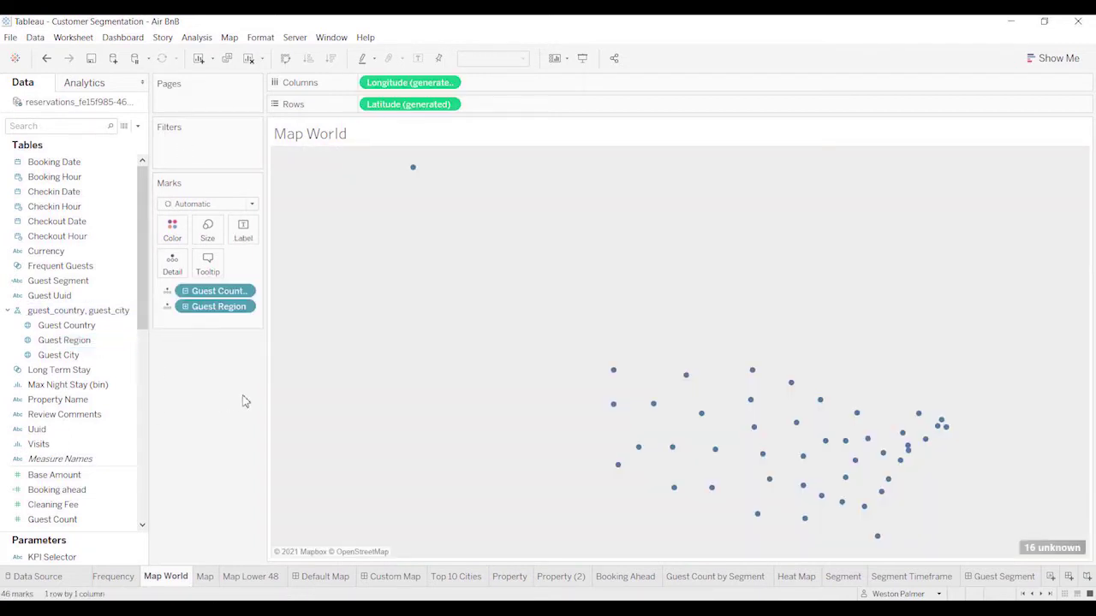
- Convert the region map to a filled map and exclude Alaska from it
{"action": "left_click", "coordinate": [1055, 62]}
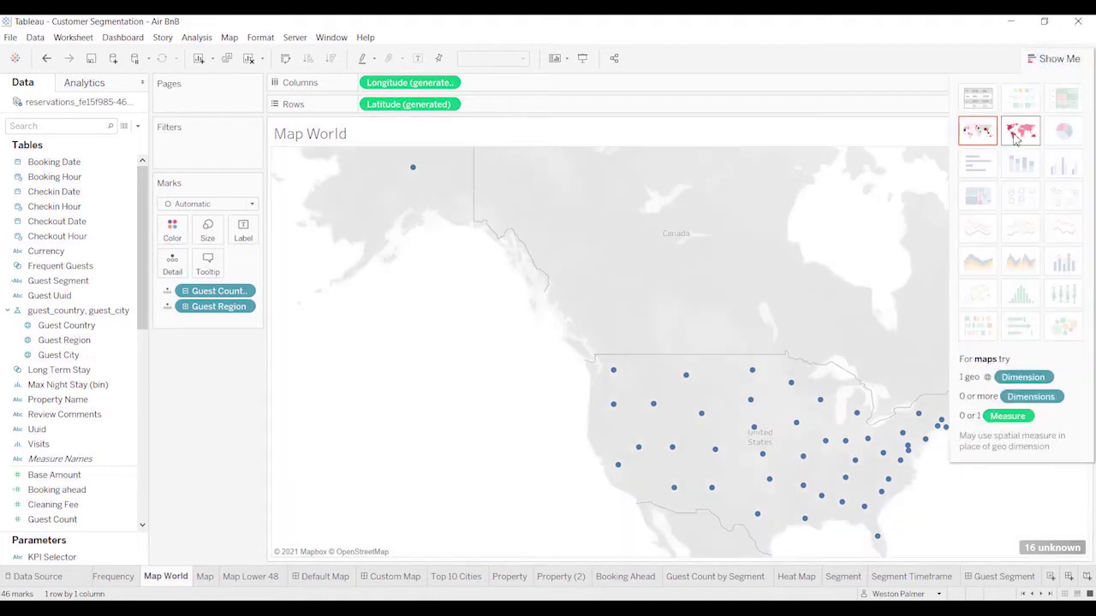
{"action": "left_click", "coordinate": [1019, 132]}
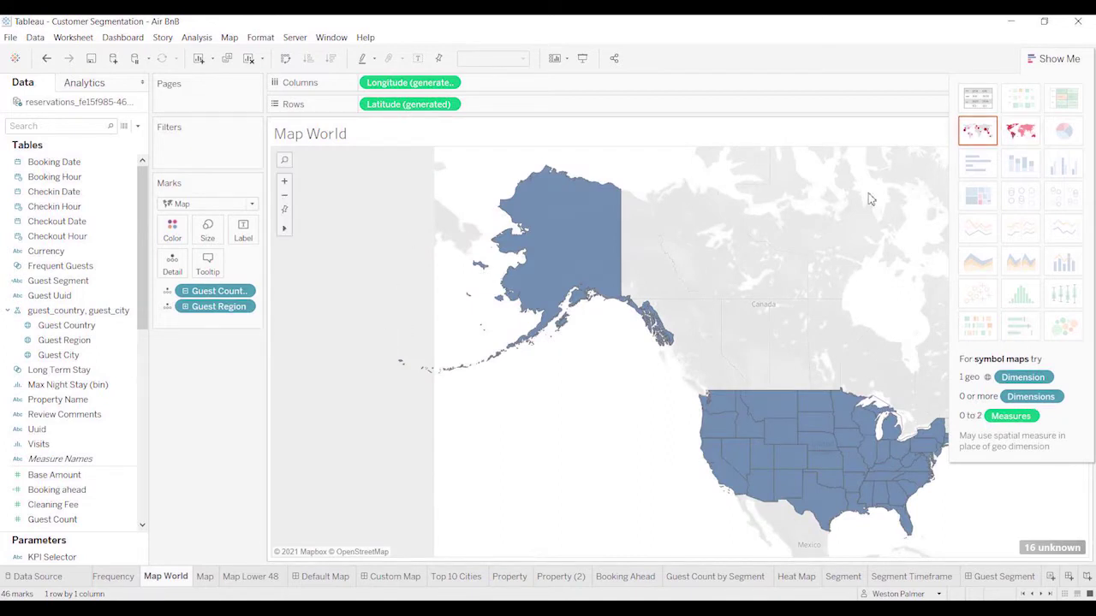
{"action": "left_click", "coordinate": [1033, 58]}
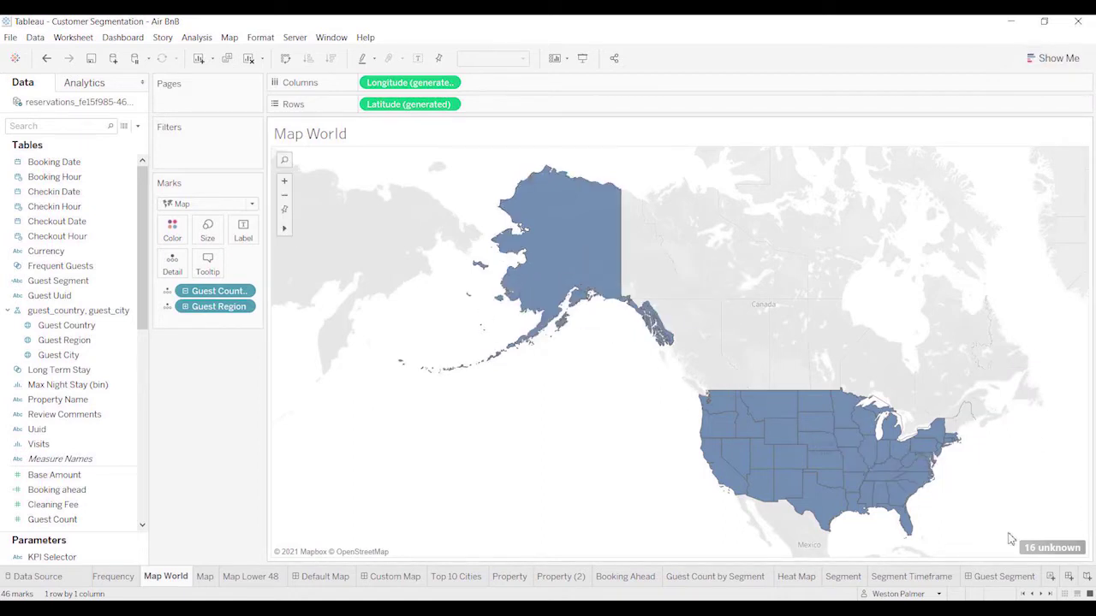
{"action": "right_click", "coordinate": [562, 245]}
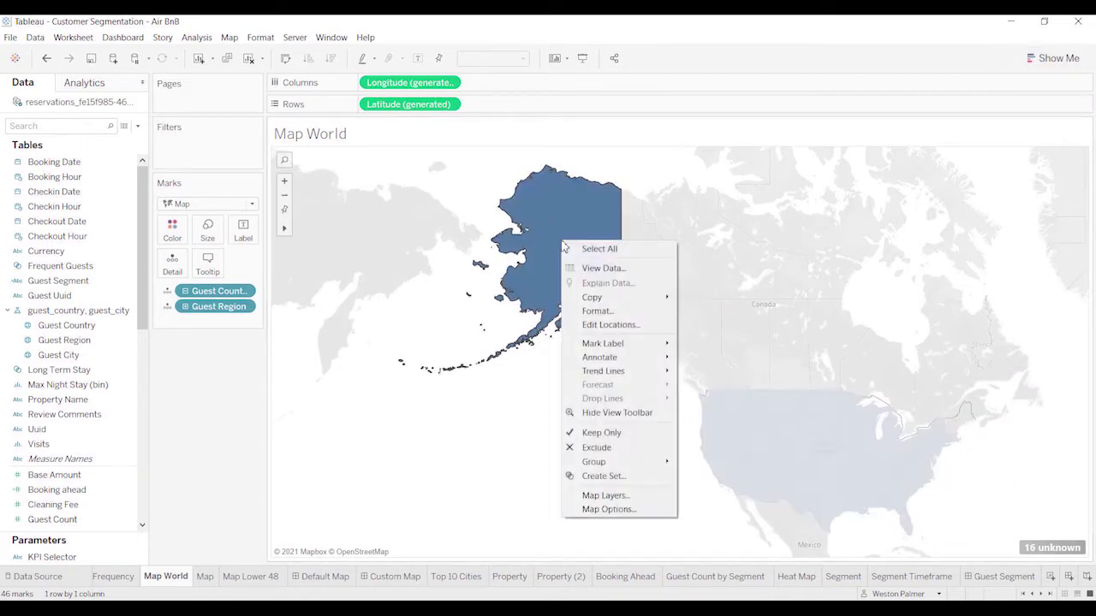
{"action": "left_click", "coordinate": [597, 448]}
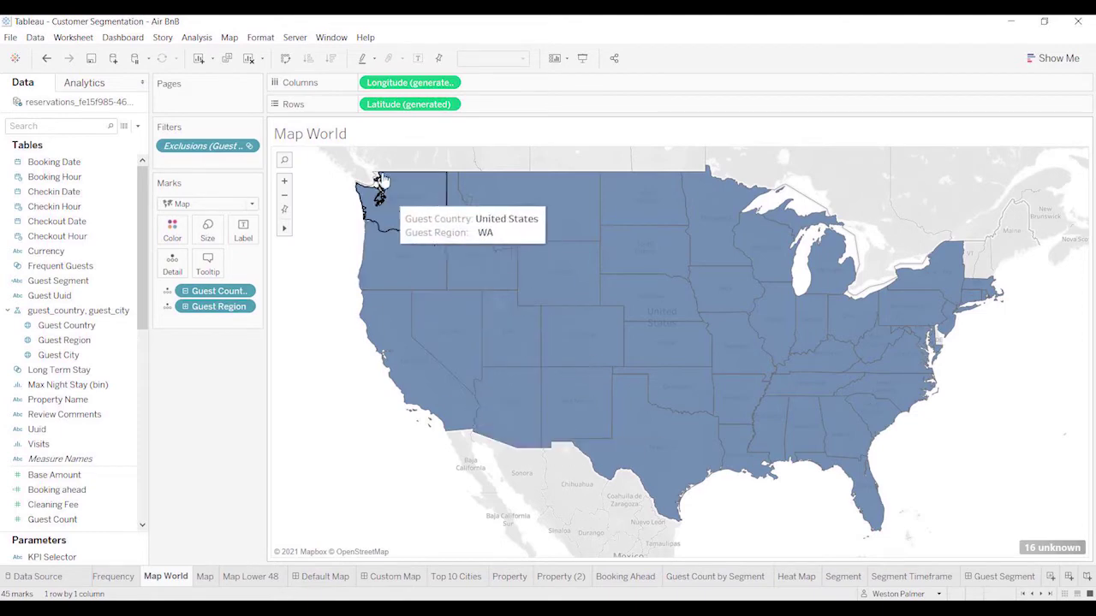
- Try setting the background map to None, and restore the previous background
{"action": "left_click", "coordinate": [228, 39]}
{"action": "mouse_move", "coordinate": [256, 60]}
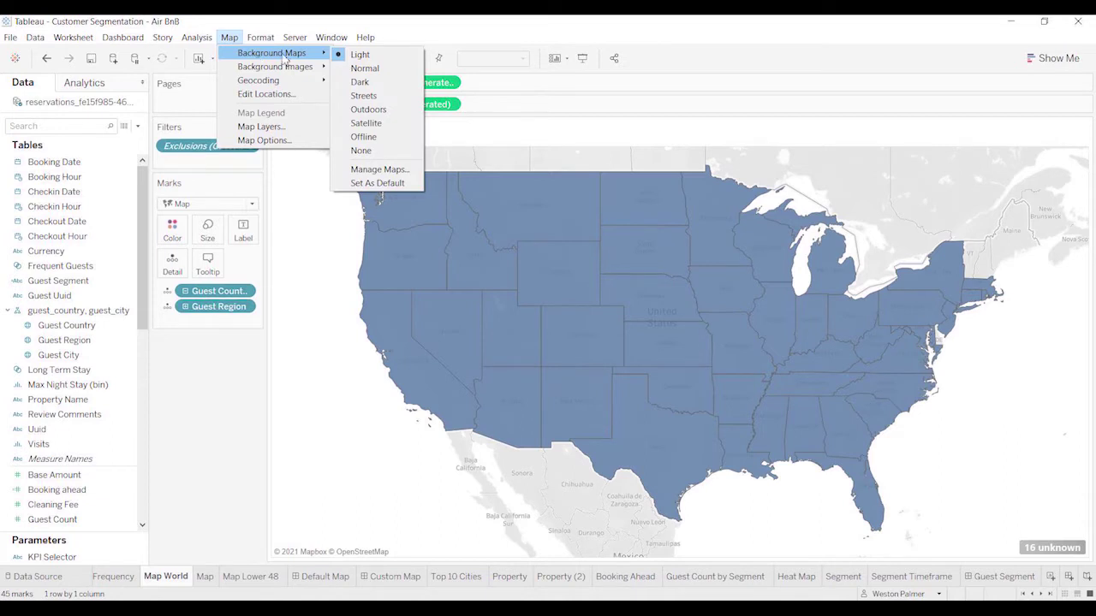
{"action": "left_click", "coordinate": [361, 151]}
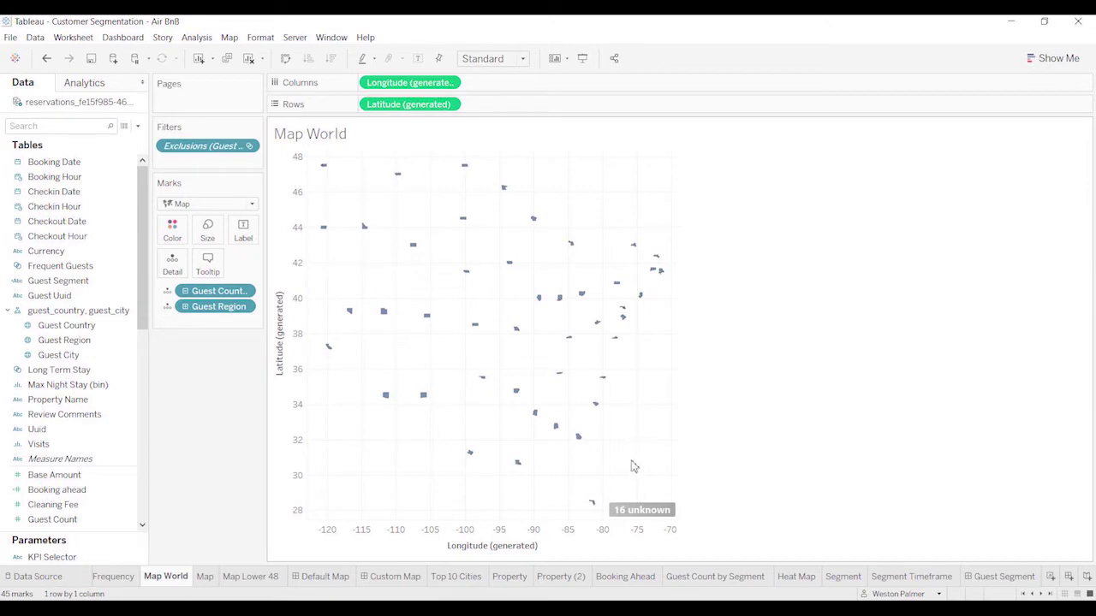
{"action": "mouse_move", "coordinate": [579, 440]}
{"action": "left_click", "coordinate": [229, 38]}
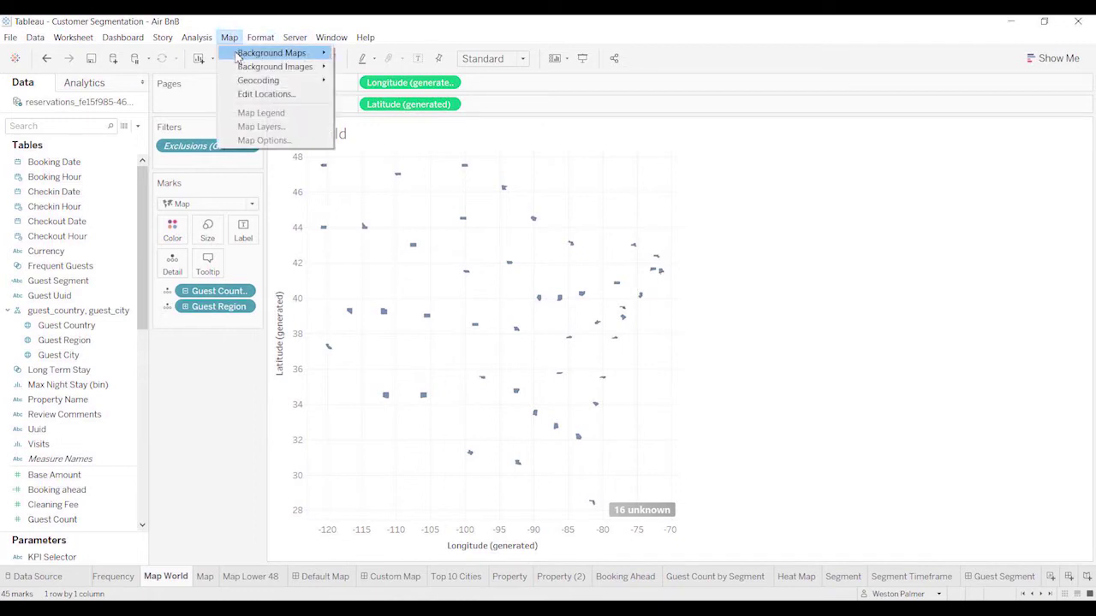
- Turn off the Base and Land Cover map layers
{"action": "left_click", "coordinate": [226, 38]}
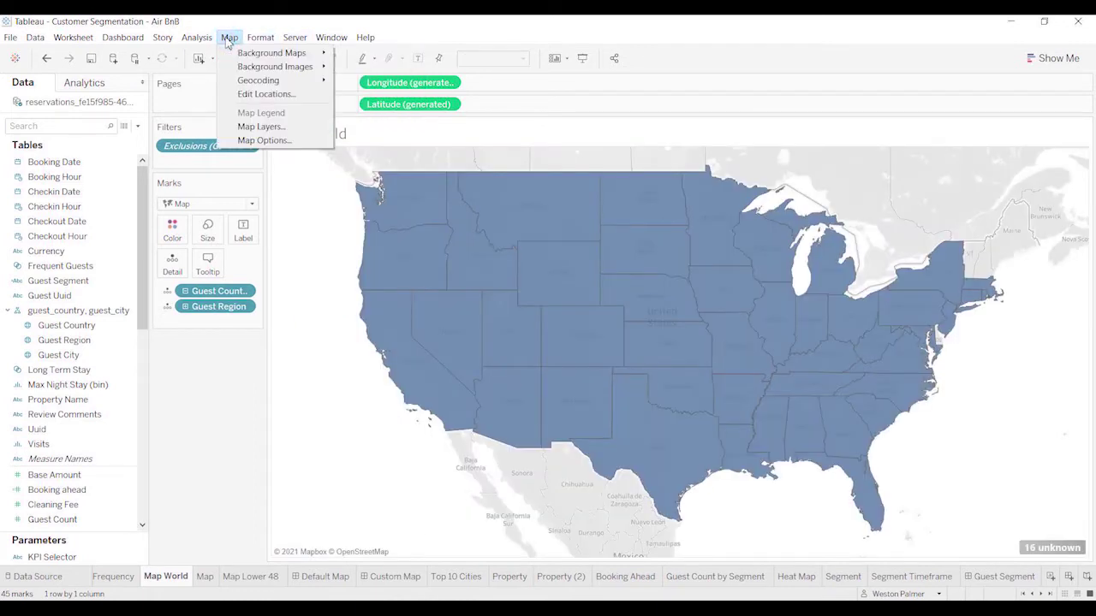
{"action": "left_click", "coordinate": [282, 126]}
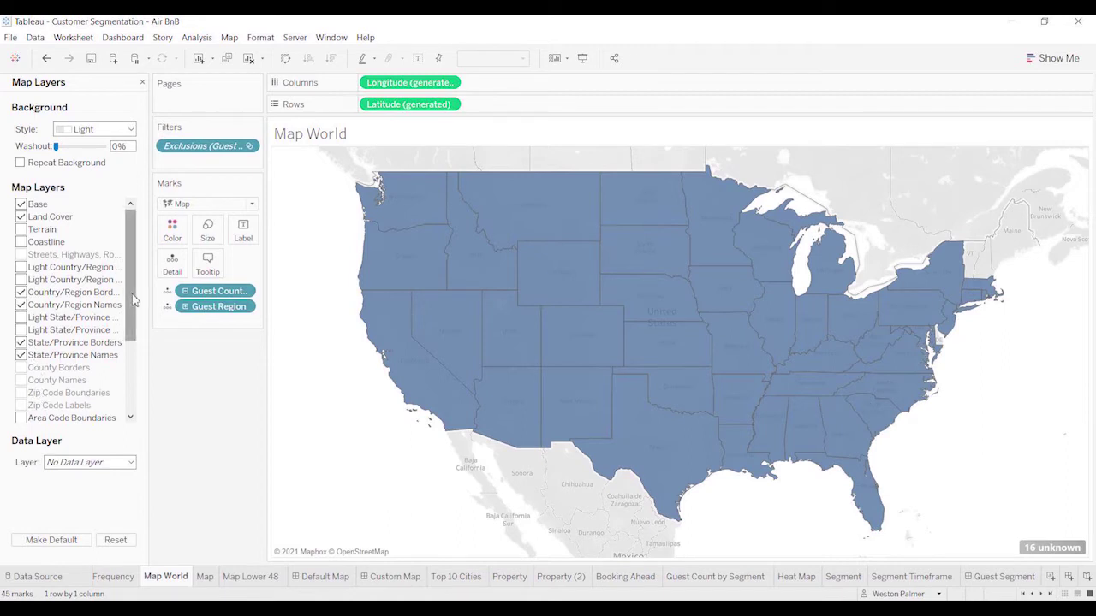
{"action": "scroll", "coordinate": [146, 317], "scroll_direction": "down", "scroll_amount": 1}
{"action": "scroll", "coordinate": [145, 317], "scroll_direction": "down", "scroll_amount": 1}
{"action": "scroll", "coordinate": [148, 274], "scroll_direction": "up", "scroll_amount": 2}
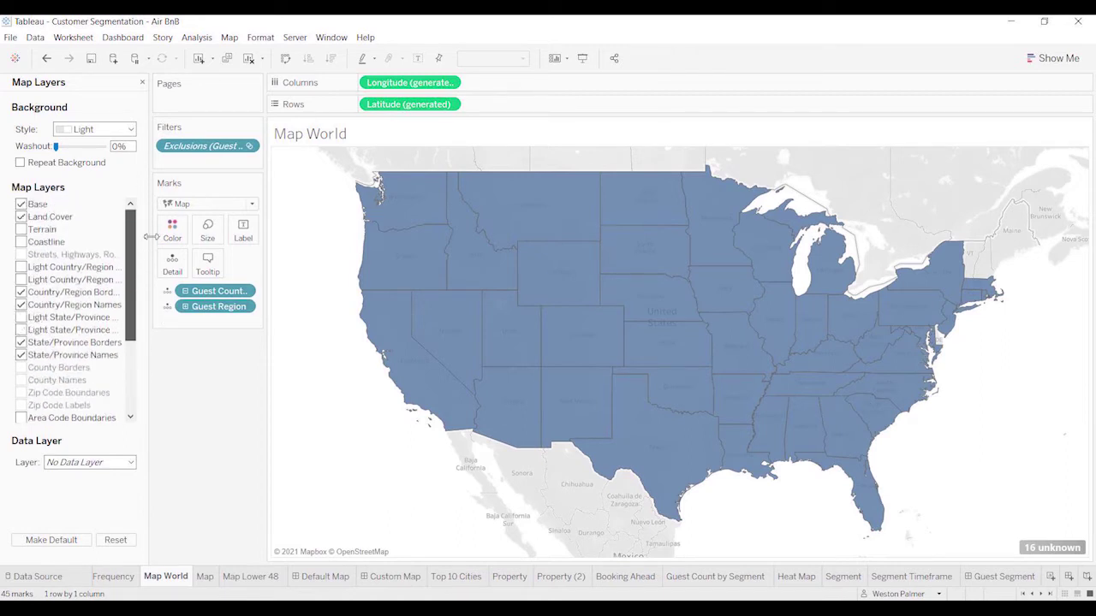
{"action": "left_click", "coordinate": [21, 204]}
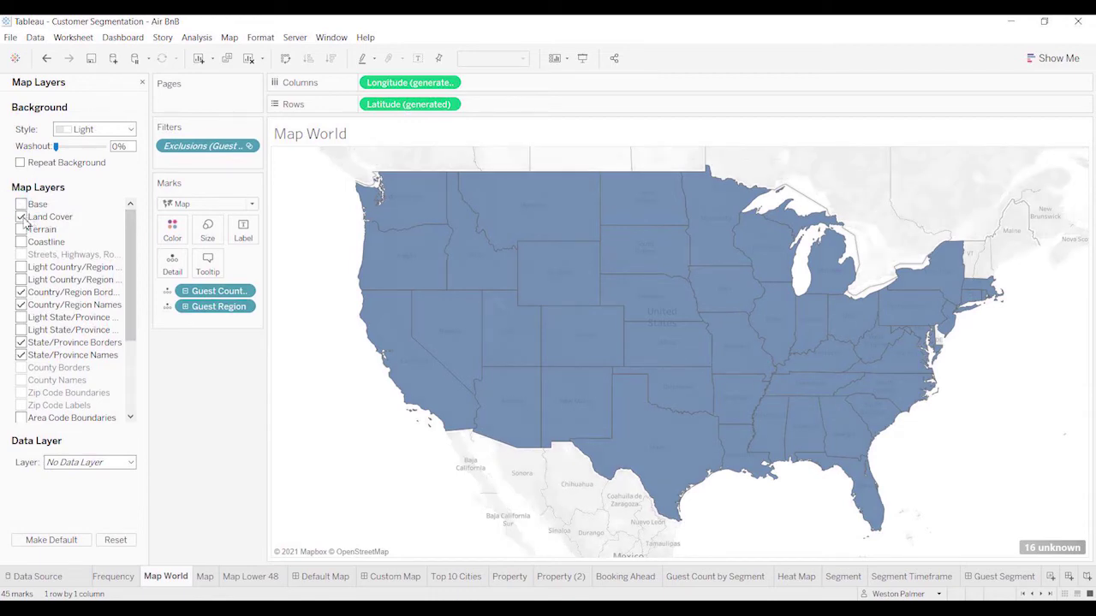
{"action": "left_click", "coordinate": [21, 217]}
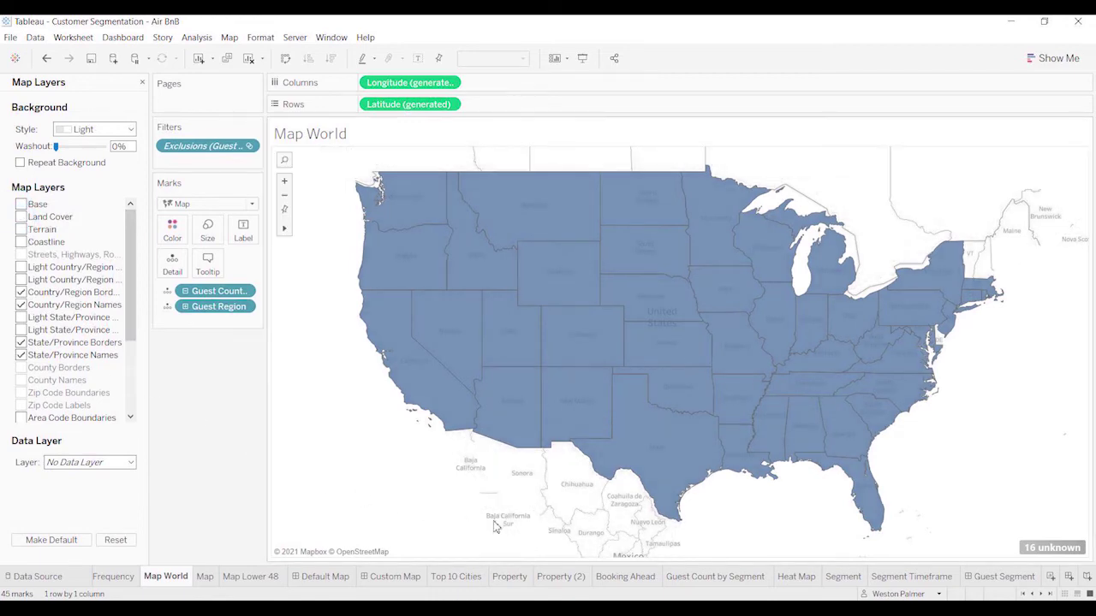
- Turn off the map layers for country/region borders and names and for state/province borders and names
{"action": "left_click", "coordinate": [21, 293]}
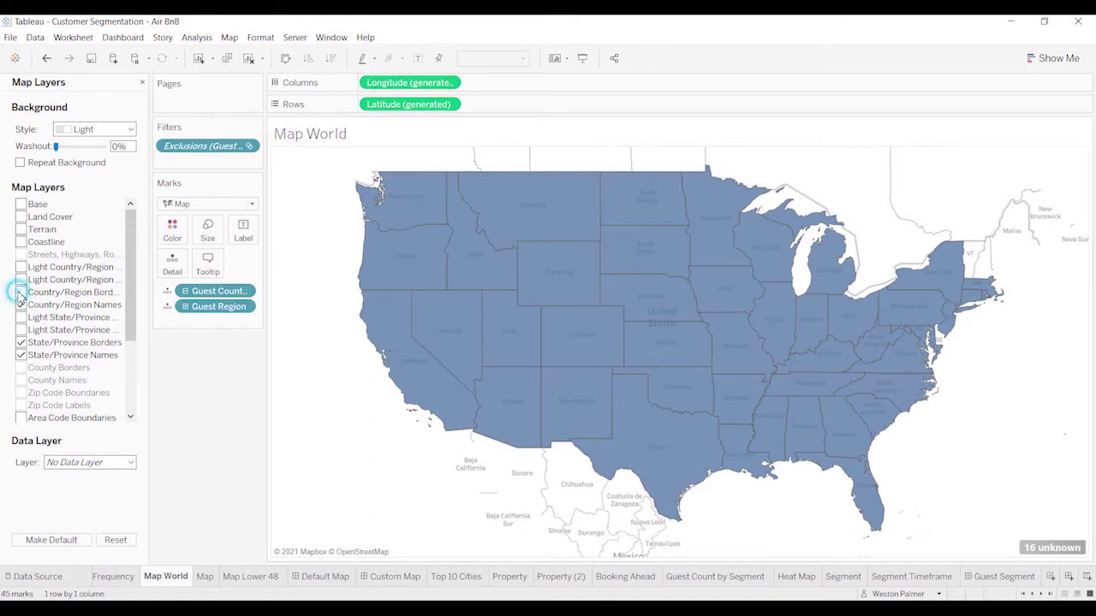
{"action": "left_click", "coordinate": [21, 305]}
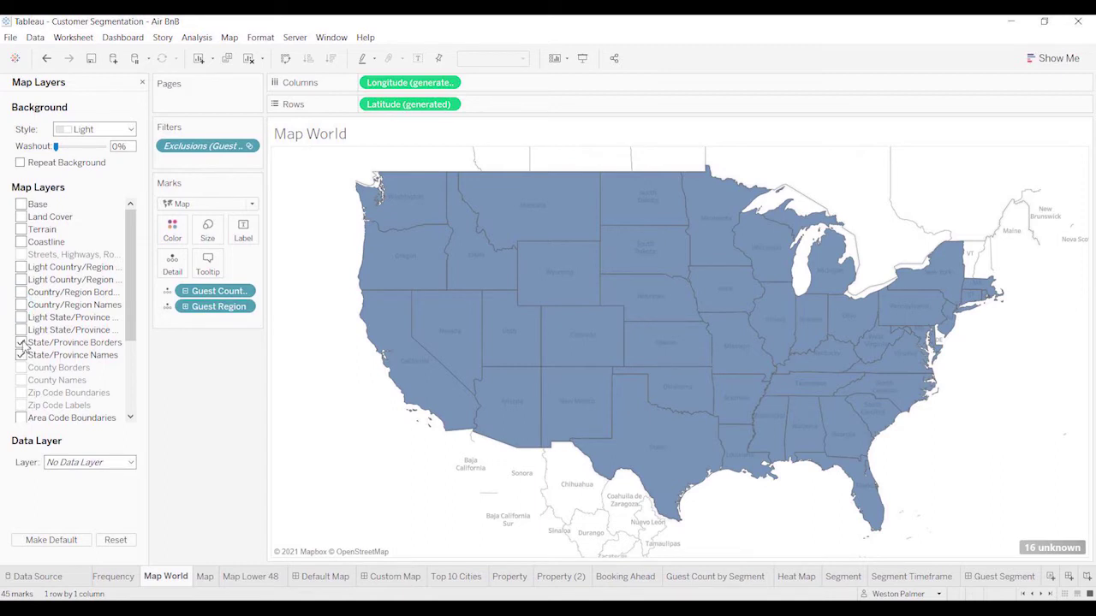
{"action": "left_click", "coordinate": [21, 343]}
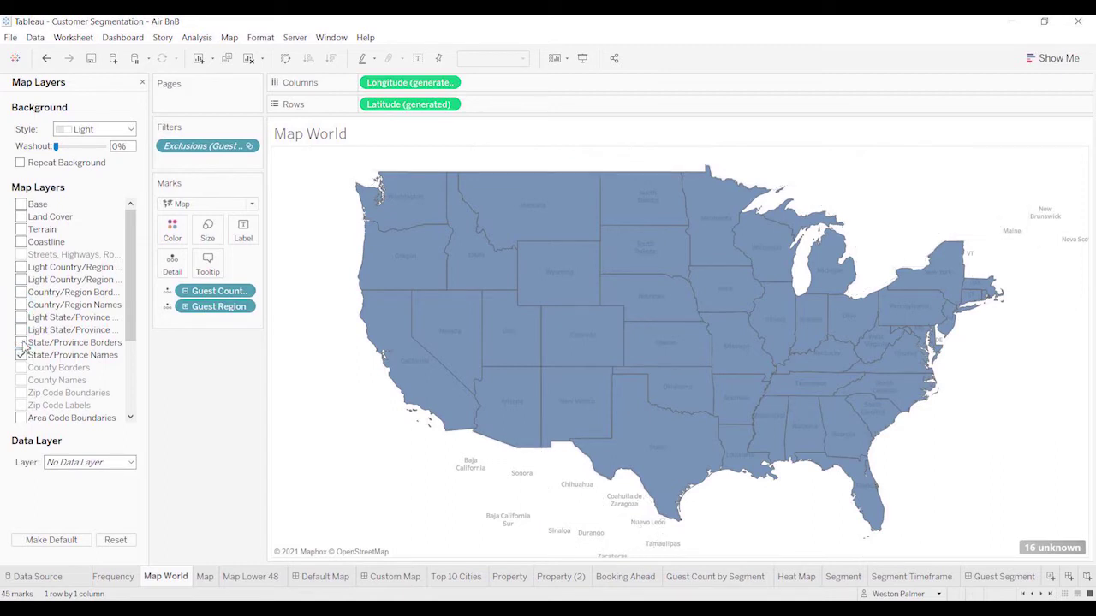
{"action": "left_click", "coordinate": [21, 355]}
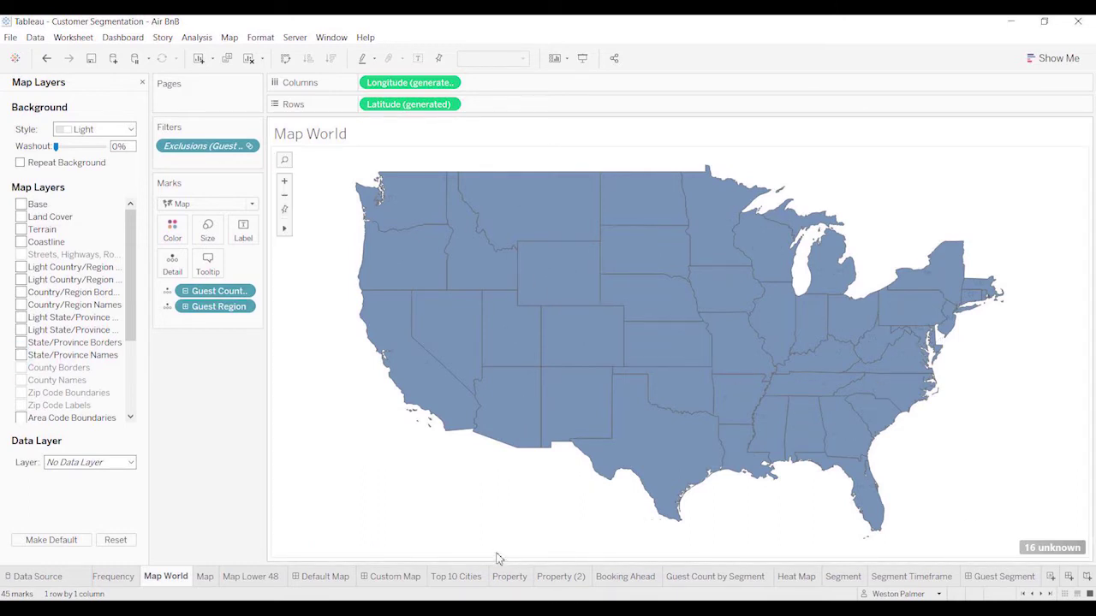
{"action": "left_click", "coordinate": [142, 83]}
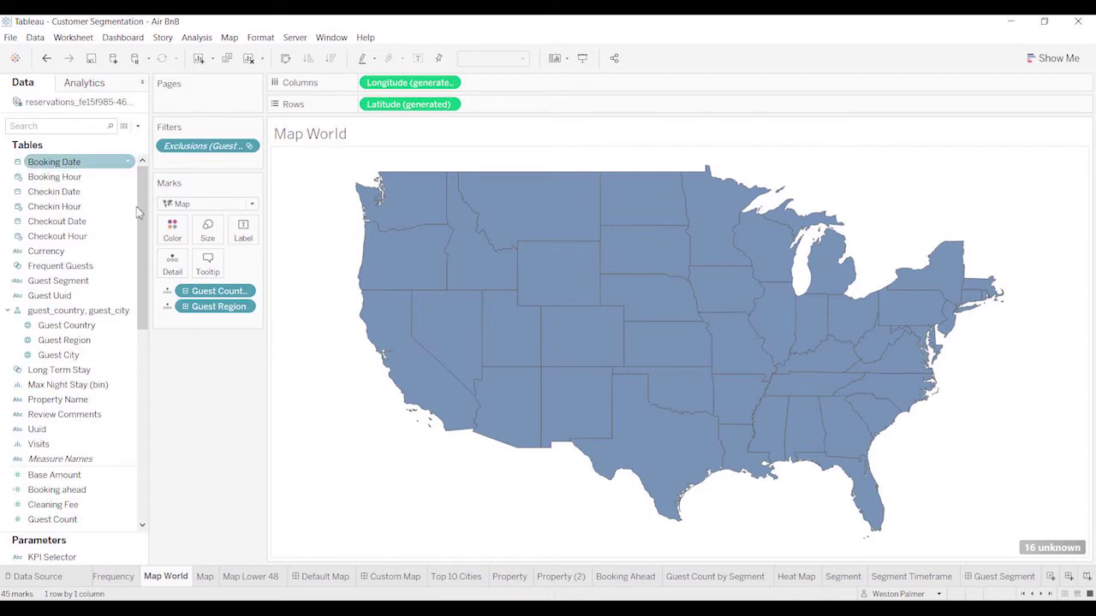
- Show mark labels on the map and label each state with its Guest Region
{"action": "left_click", "coordinate": [244, 240]}
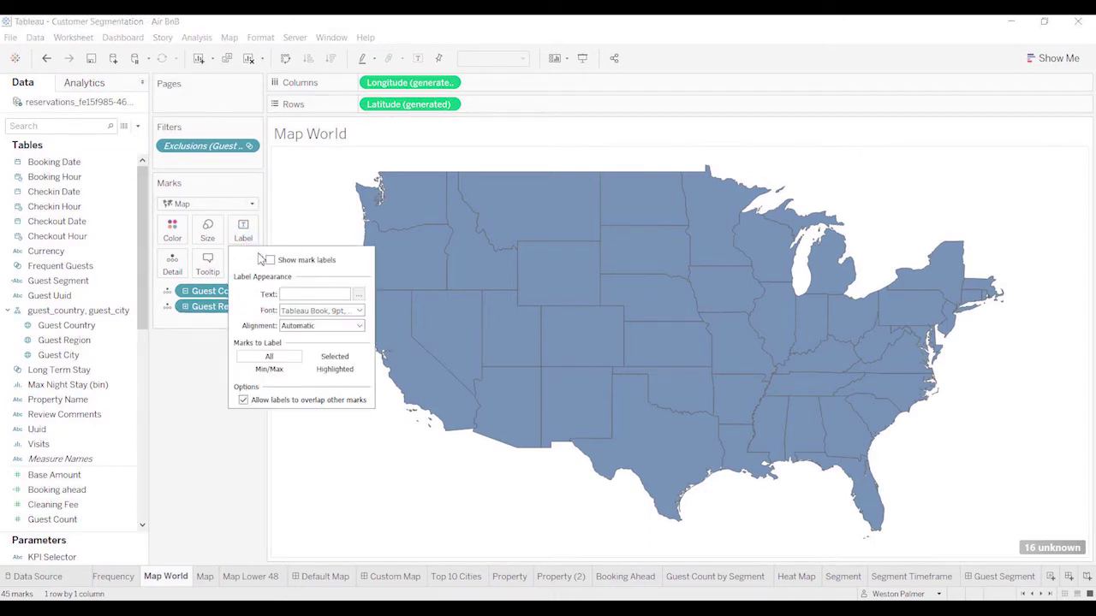
{"action": "left_click", "coordinate": [270, 261]}
{"action": "left_click", "coordinate": [197, 419]}
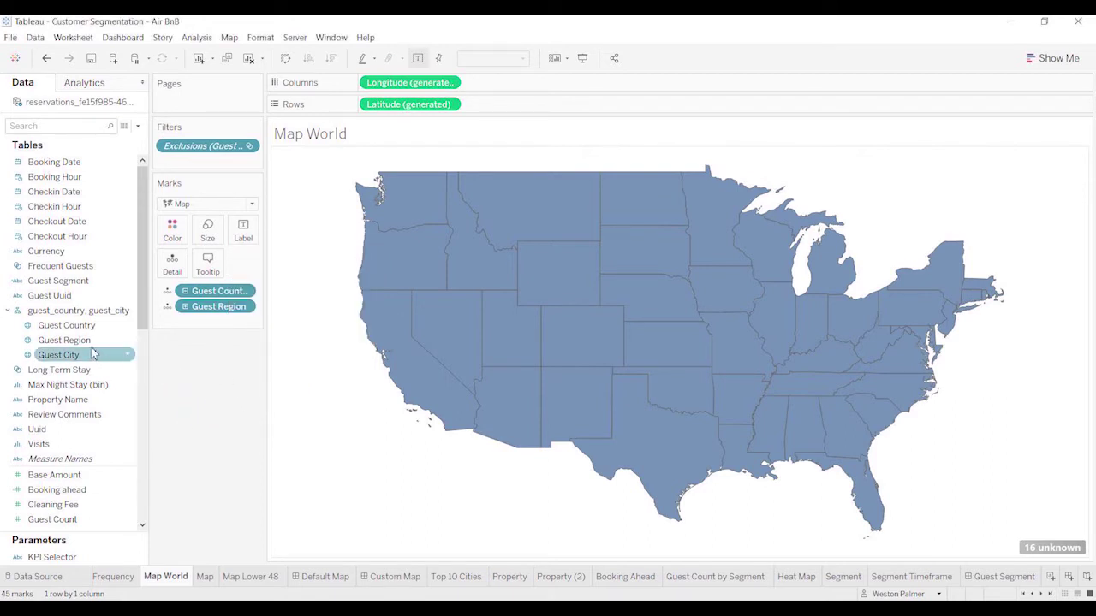
{"action": "left_click_drag", "start_coordinate": [93, 354], "coordinate": [256, 244]}
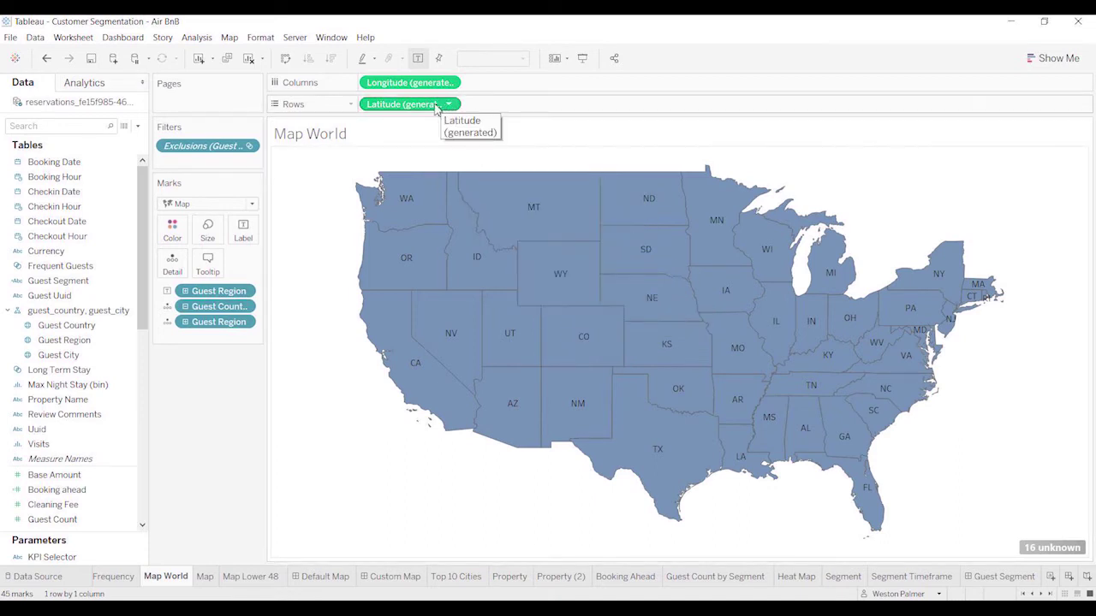
- Place a second copy of Latitude (generated) on Rows and open the mark settings of the duplicate map
{"action": "left_click_drag", "start_coordinate": [431, 109], "coordinate": [544, 107]}
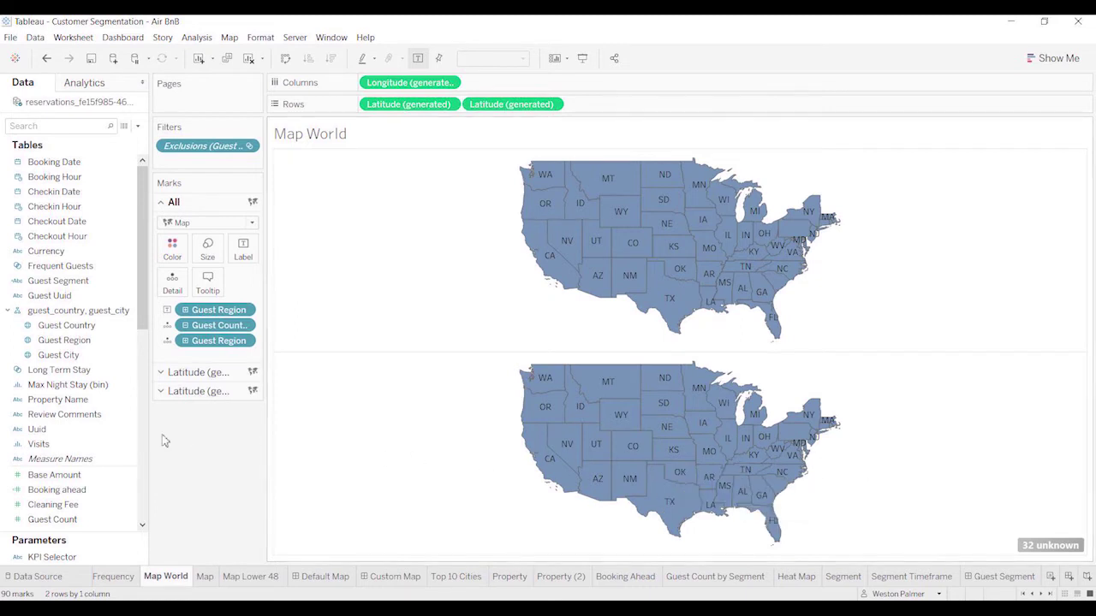
{"action": "left_click", "coordinate": [163, 391]}
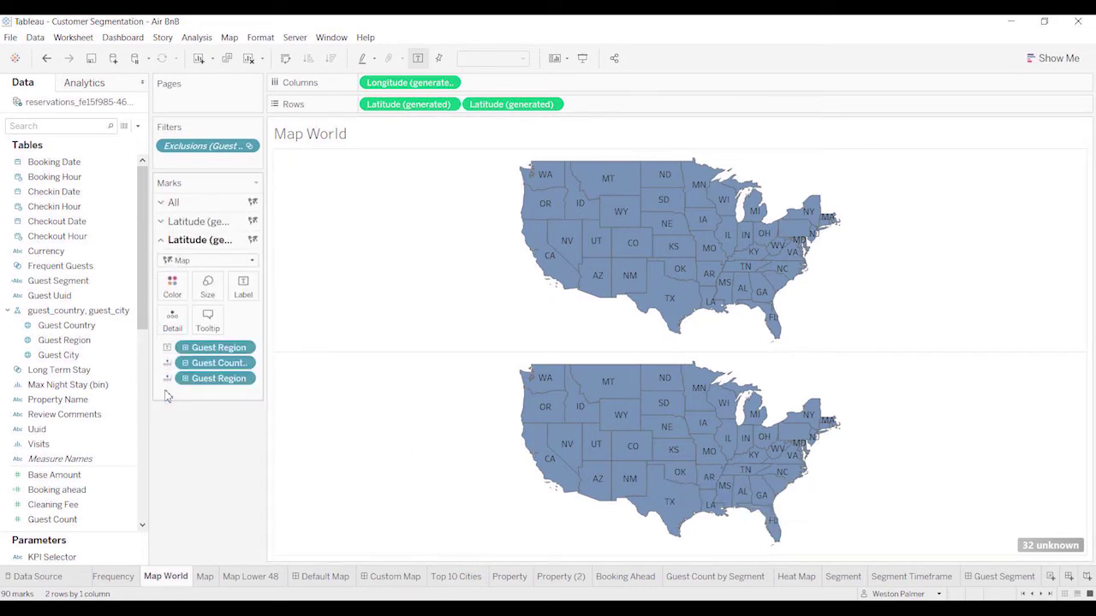
- Add Guest City as detail to the second map and remove that map's Guest Region label
{"action": "left_click", "coordinate": [95, 358]}
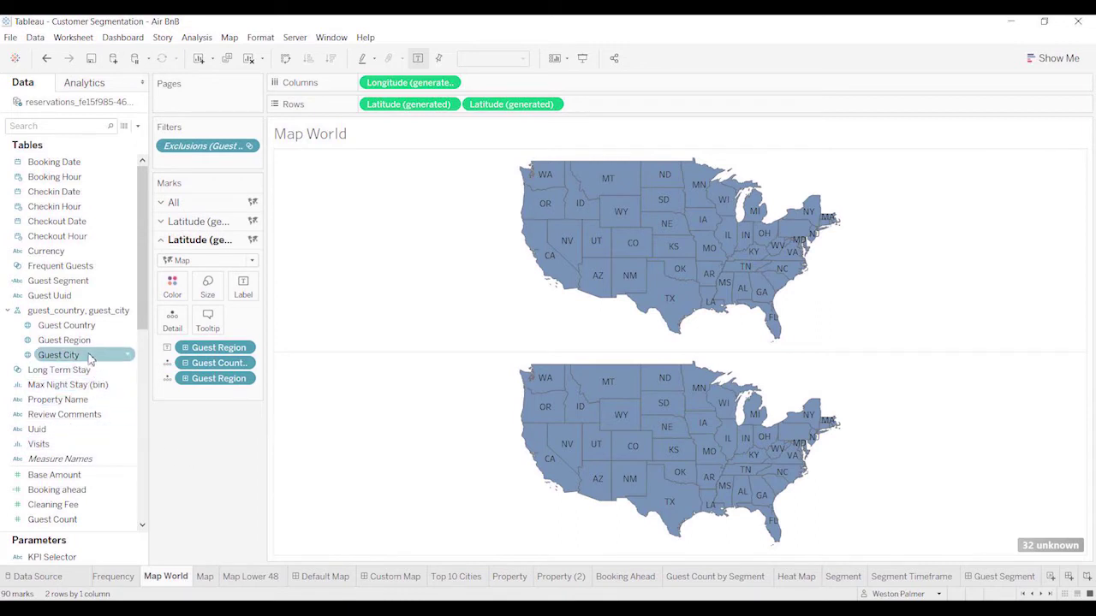
{"action": "left_click_drag", "start_coordinate": [84, 361], "coordinate": [173, 336]}
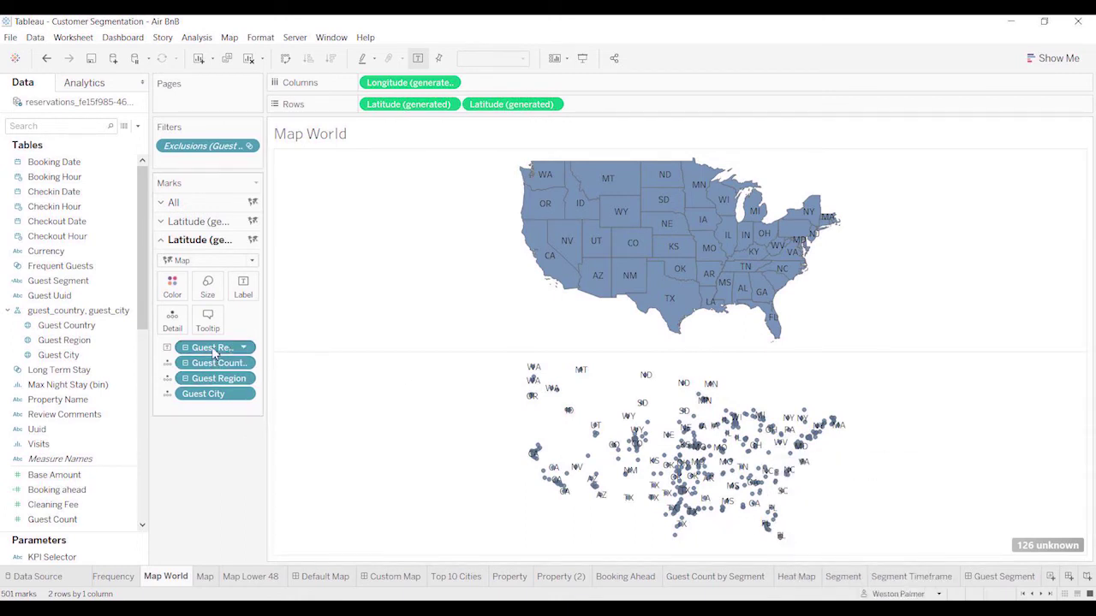
{"action": "left_click_drag", "start_coordinate": [213, 349], "coordinate": [215, 506]}
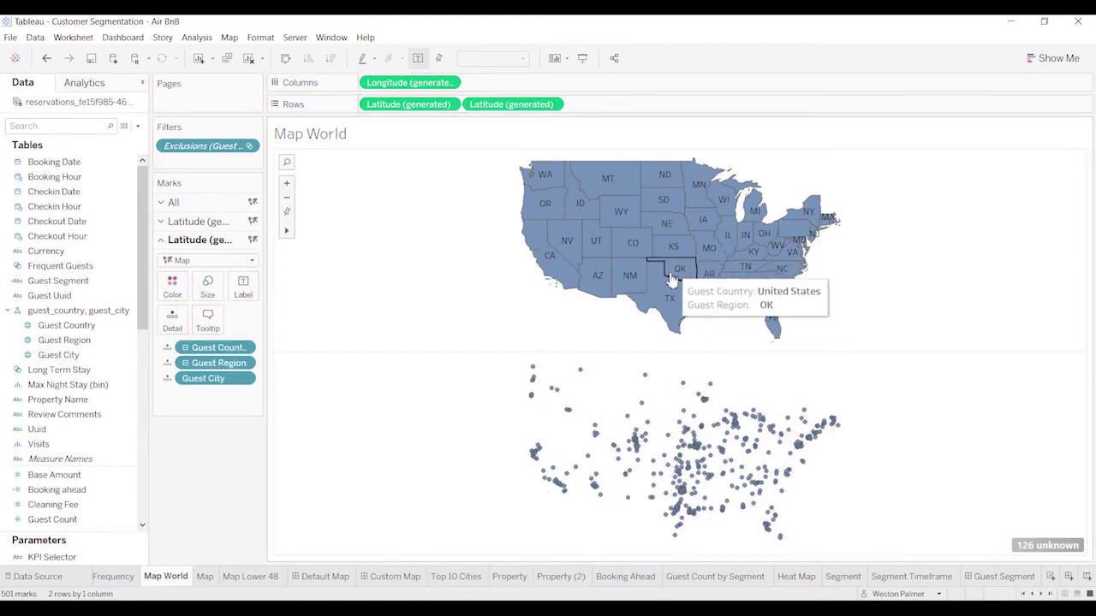
- Overlay the two maps by turning the second Latitude (generated) field into a dual axis
{"action": "left_click", "coordinate": [621, 286]}
{"action": "right_click", "coordinate": [622, 287]}
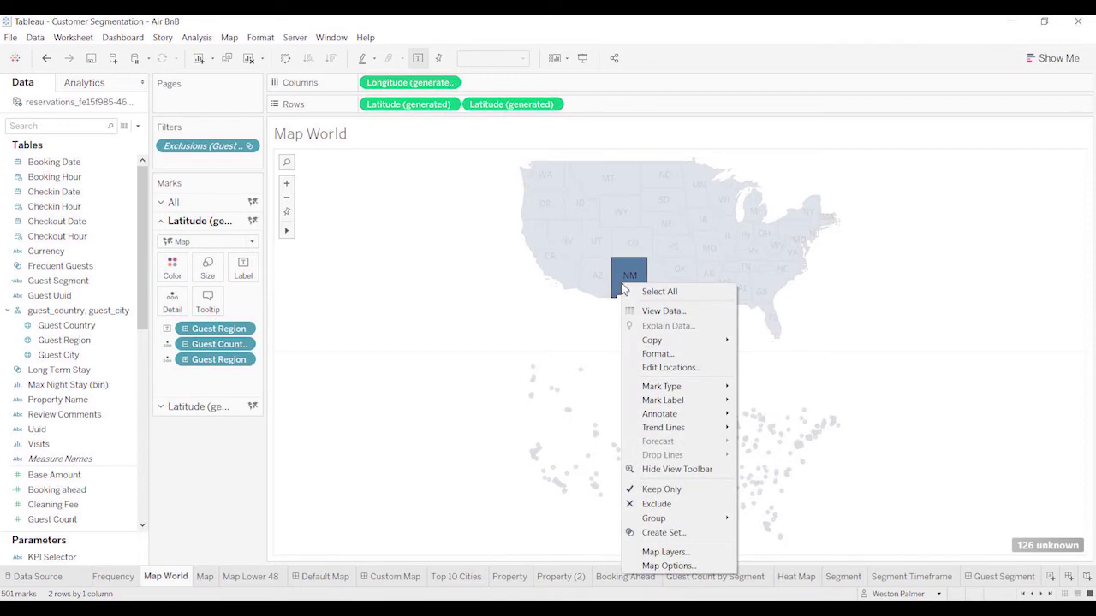
{"action": "right_click", "coordinate": [454, 104]}
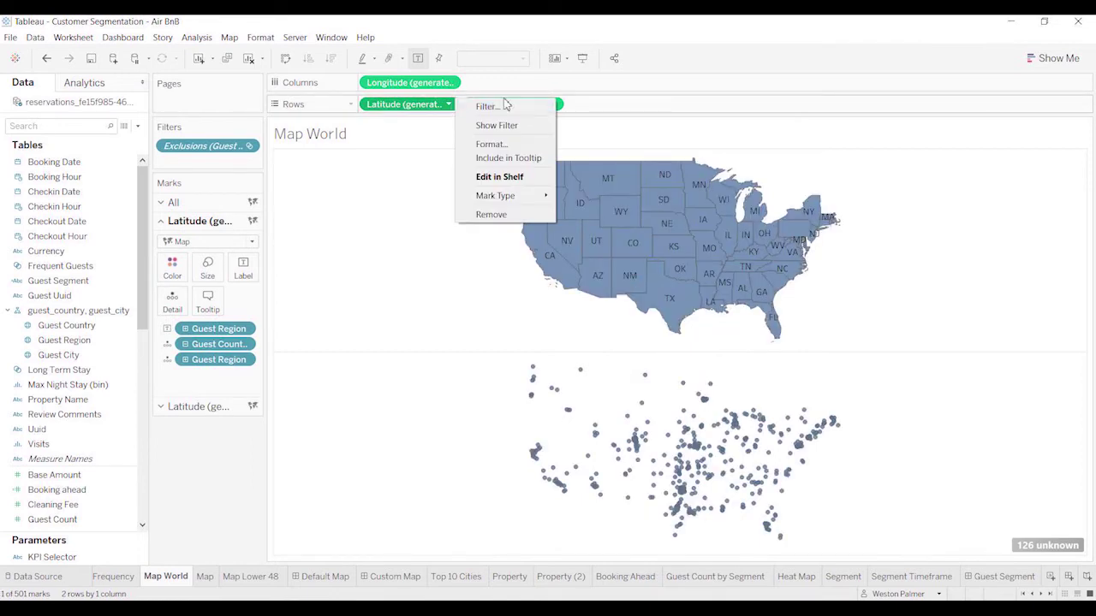
{"action": "right_click", "coordinate": [561, 104]}
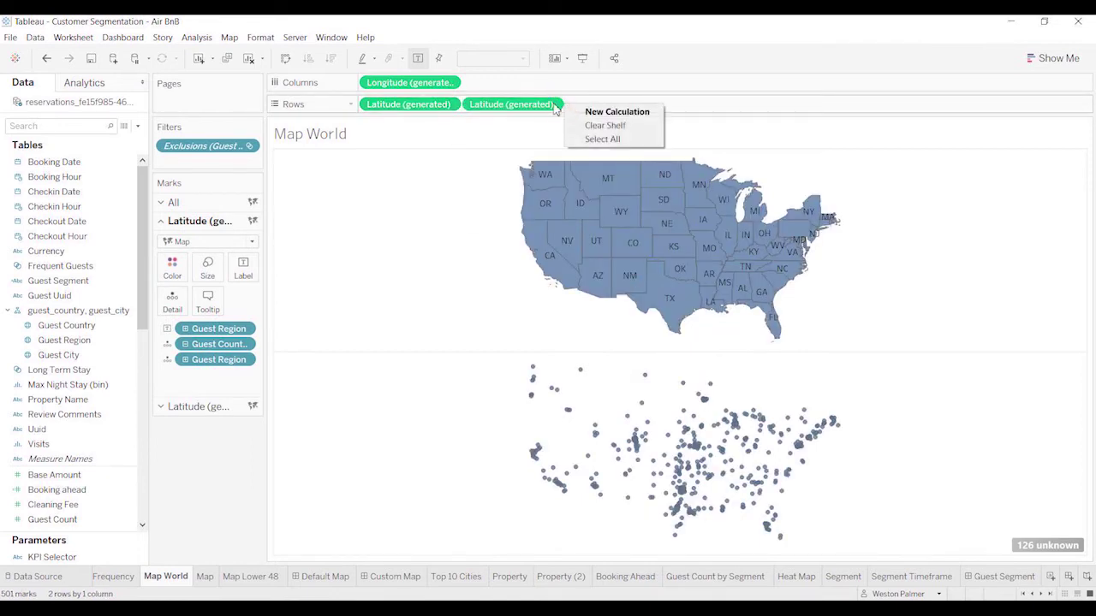
{"action": "right_click", "coordinate": [549, 104]}
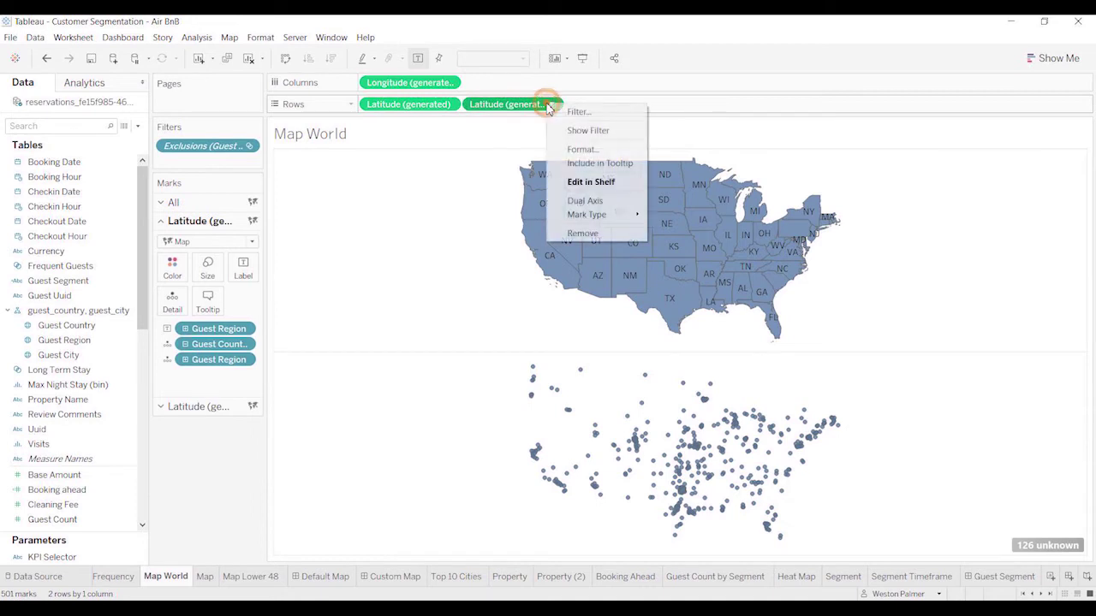
{"action": "left_click", "coordinate": [586, 201]}
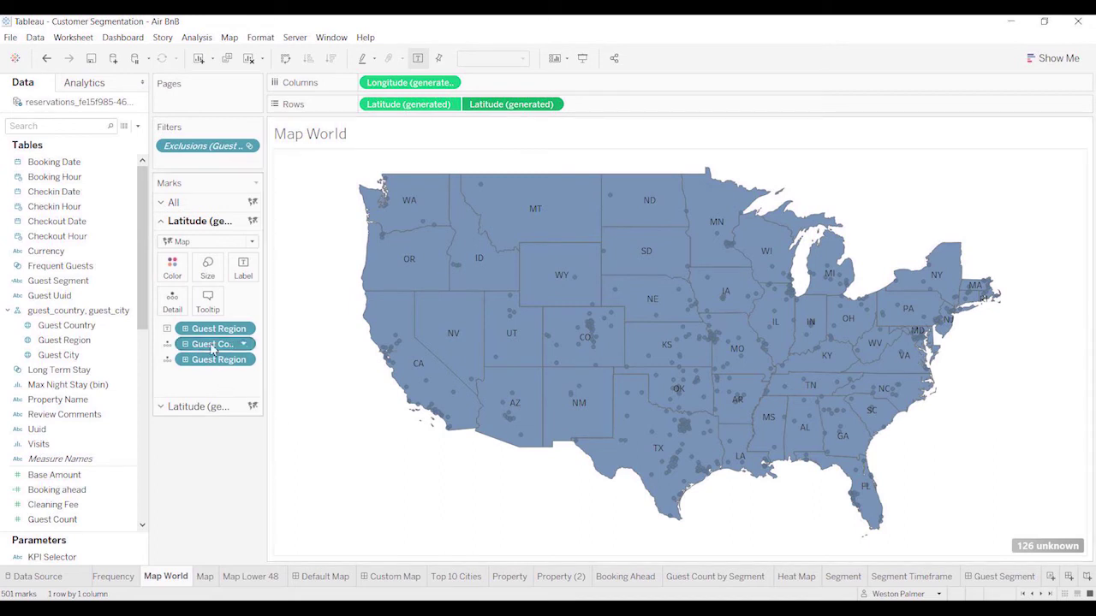
- Color the city marks of the second map layer orange
{"action": "left_click", "coordinate": [164, 410]}
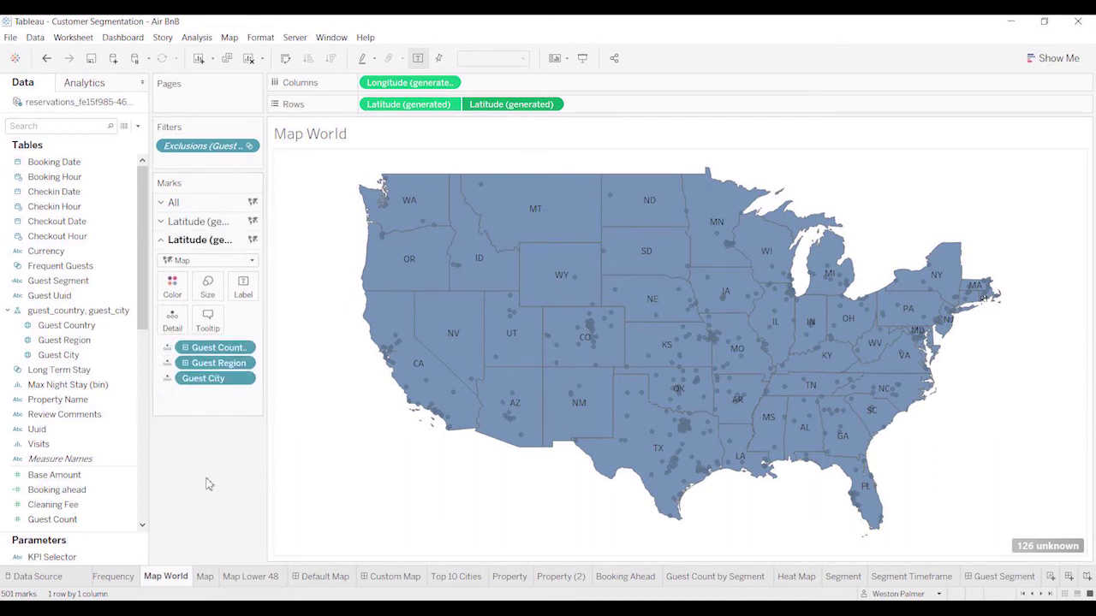
{"action": "left_click", "coordinate": [173, 289]}
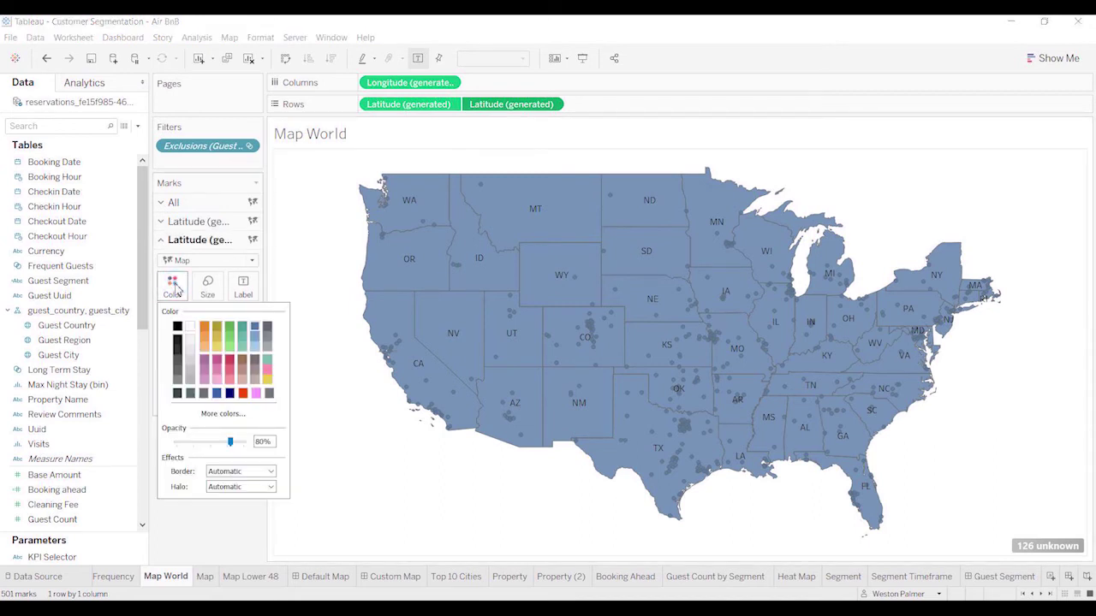
{"action": "left_click", "coordinate": [204, 331]}
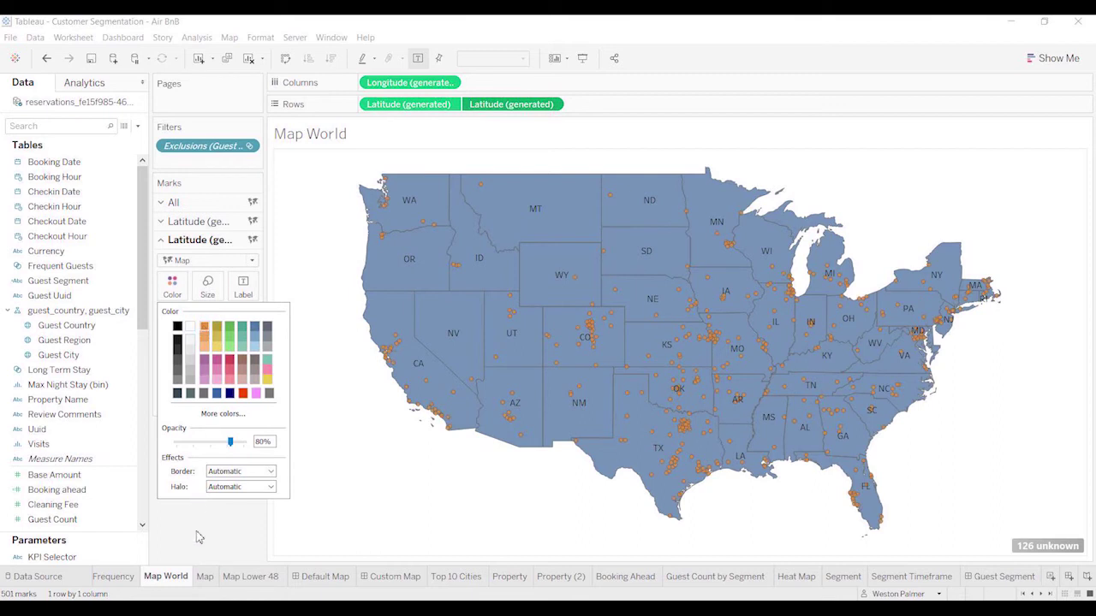
{"action": "left_click", "coordinate": [197, 532]}
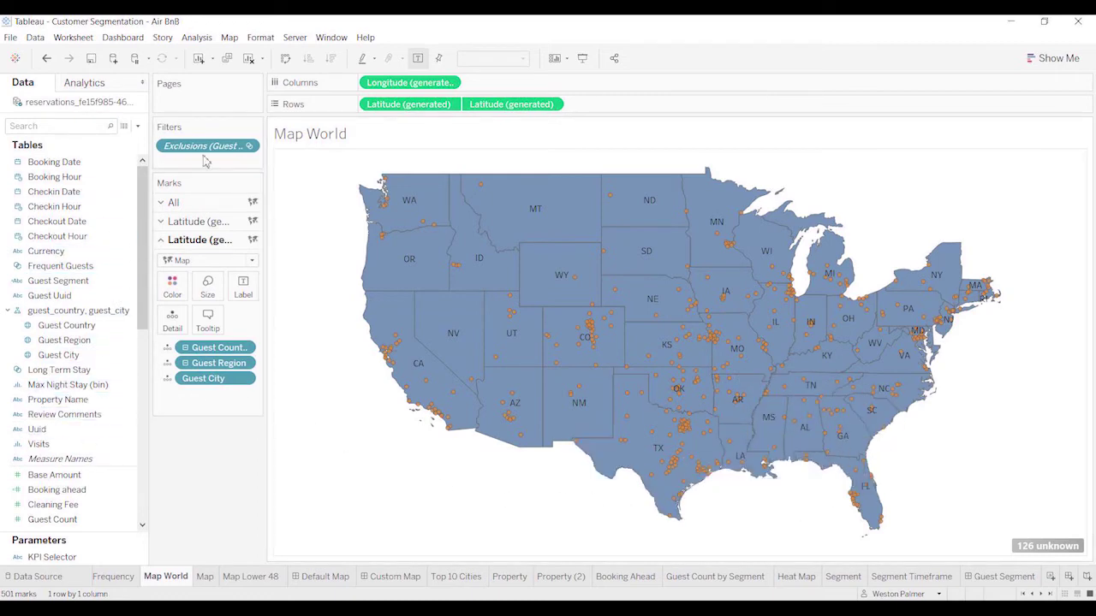
- Pause automatic data source updates and add Uuid to Rows as a Count (Distinct) measure
{"action": "left_click", "coordinate": [135, 60]}
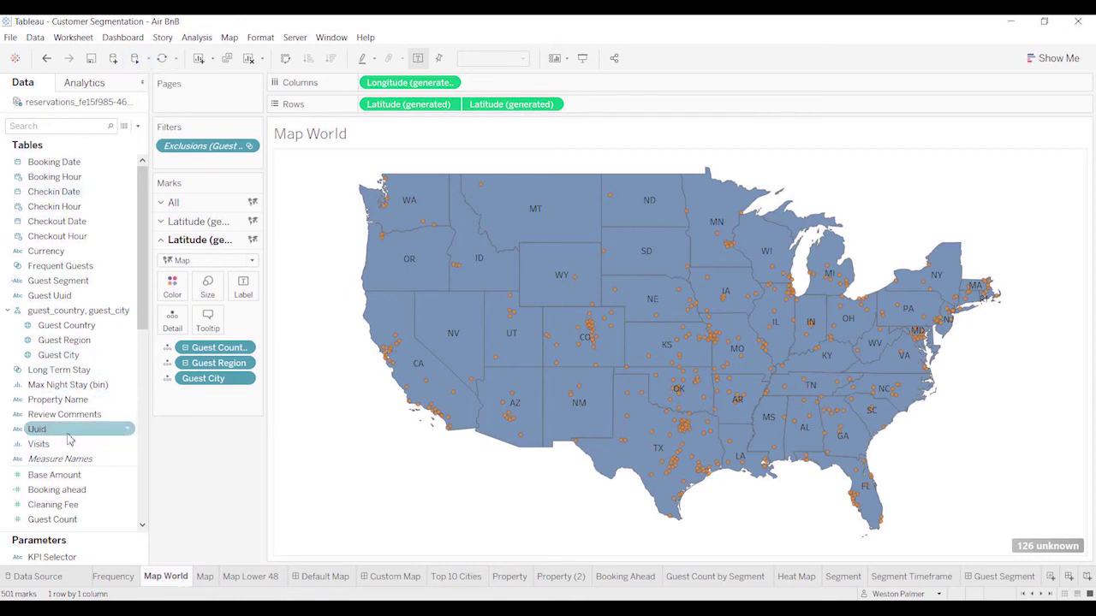
{"action": "left_click_drag", "start_coordinate": [70, 440], "coordinate": [722, 113]}
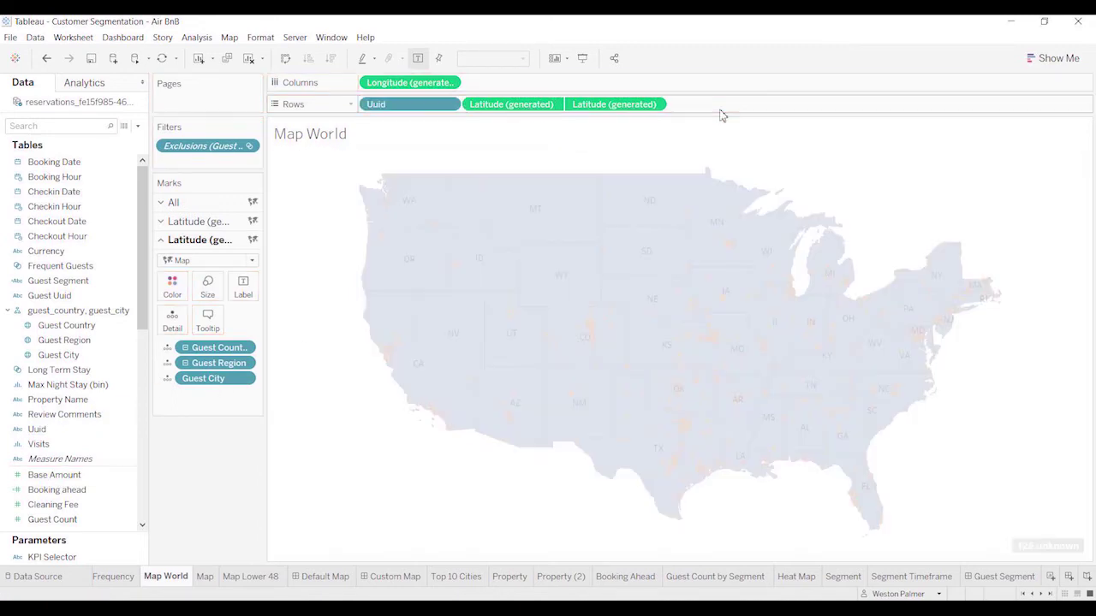
{"action": "left_click", "coordinate": [448, 103]}
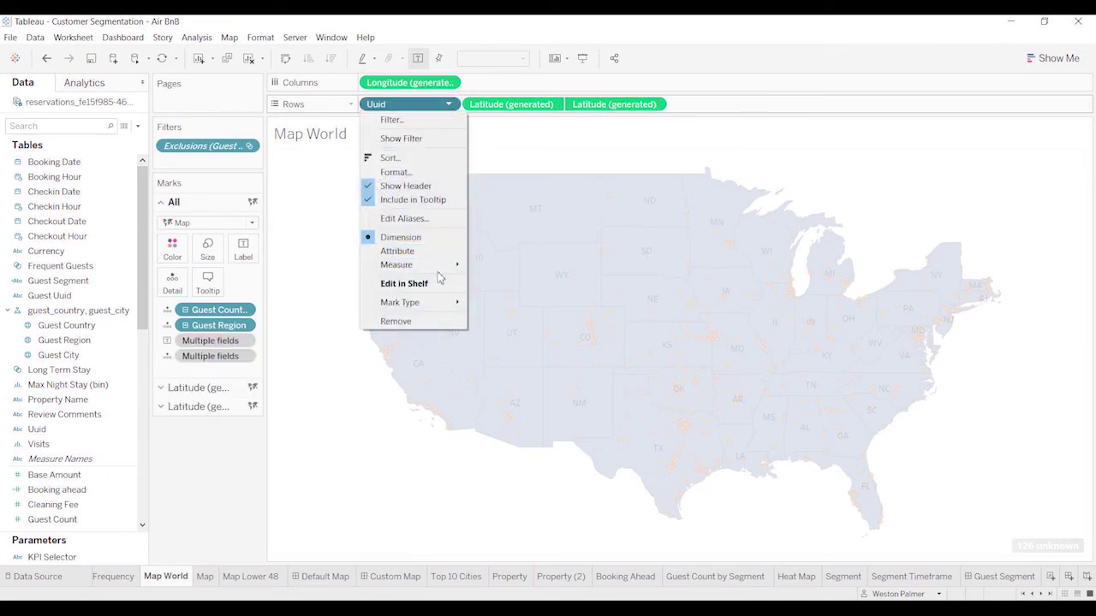
{"action": "mouse_move", "coordinate": [443, 267]}
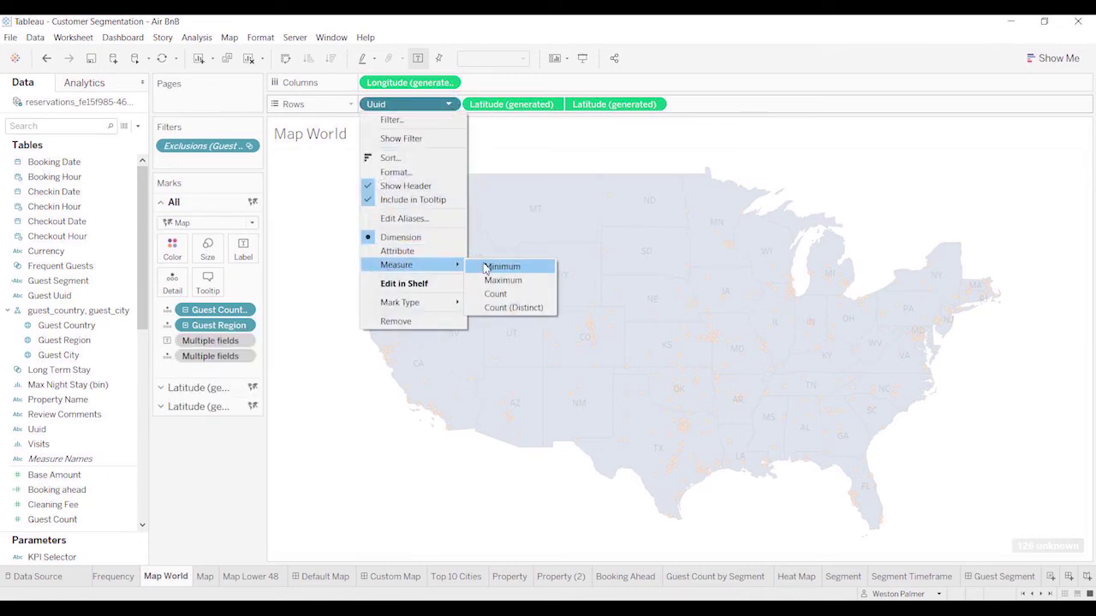
{"action": "left_click", "coordinate": [511, 307]}
{"action": "mouse_move", "coordinate": [416, 106]}
{"action": "left_mouse_down"}
{"action": "mouse_move", "coordinate": [368, 149]}
{"action": "mouse_move", "coordinate": [213, 436]}
{"action": "mouse_move", "coordinate": [211, 471]}
{"action": "mouse_move", "coordinate": [404, 31]}
{"action": "mouse_move", "coordinate": [409, 110]}
{"action": "mouse_move", "coordinate": [401, 104]}
{"action": "left_mouse_up"}
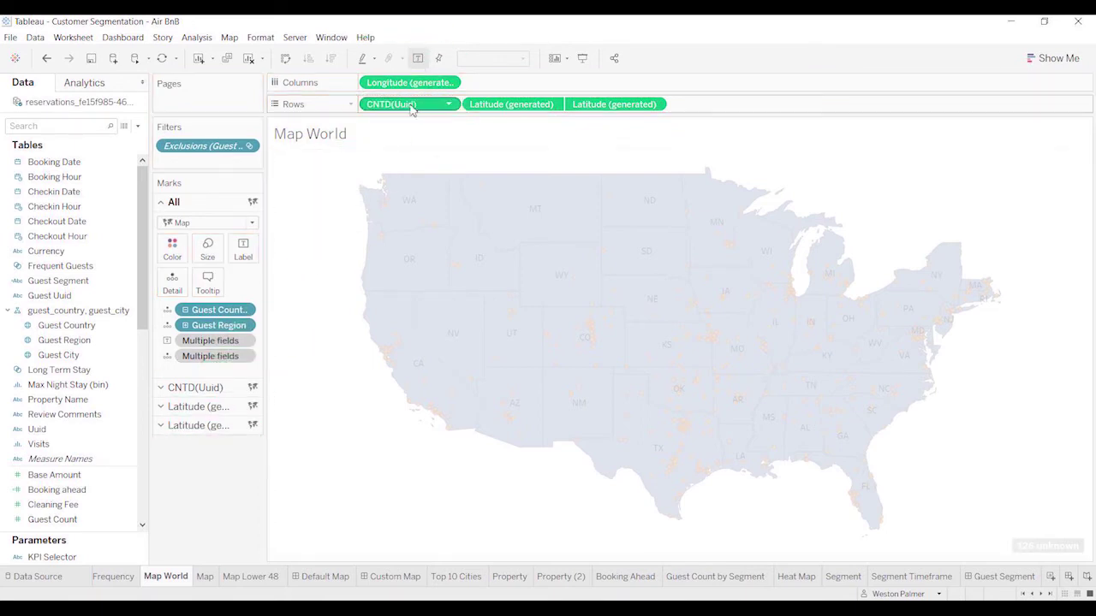
- Size the second layer's city marks by the distinct count of Uuid and resume automatic updates
{"action": "left_click", "coordinate": [161, 426]}
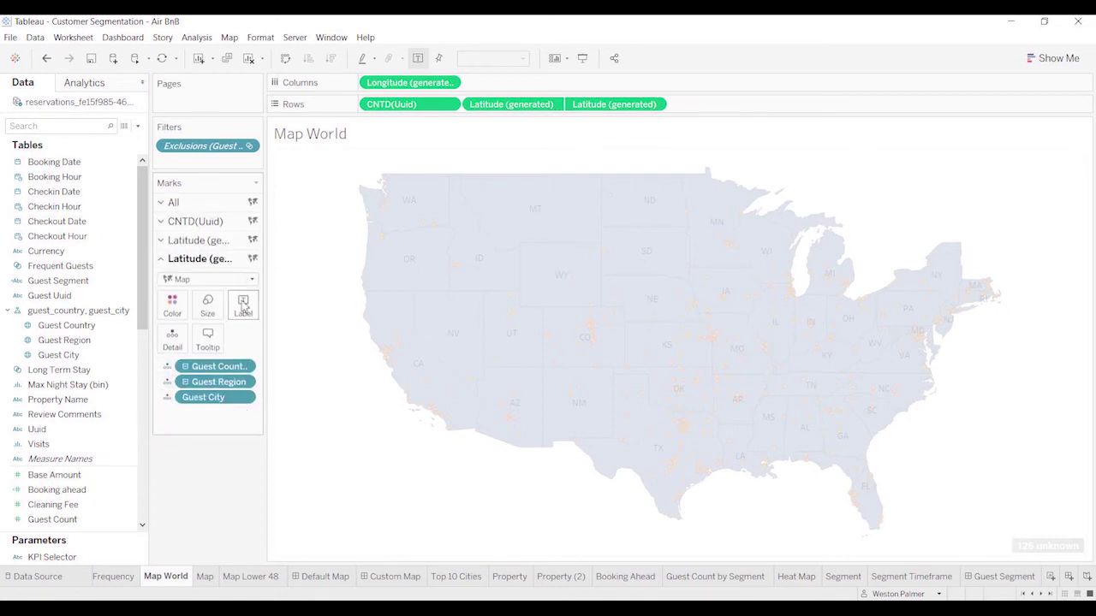
{"action": "left_click_drag", "start_coordinate": [405, 111], "coordinate": [216, 319]}
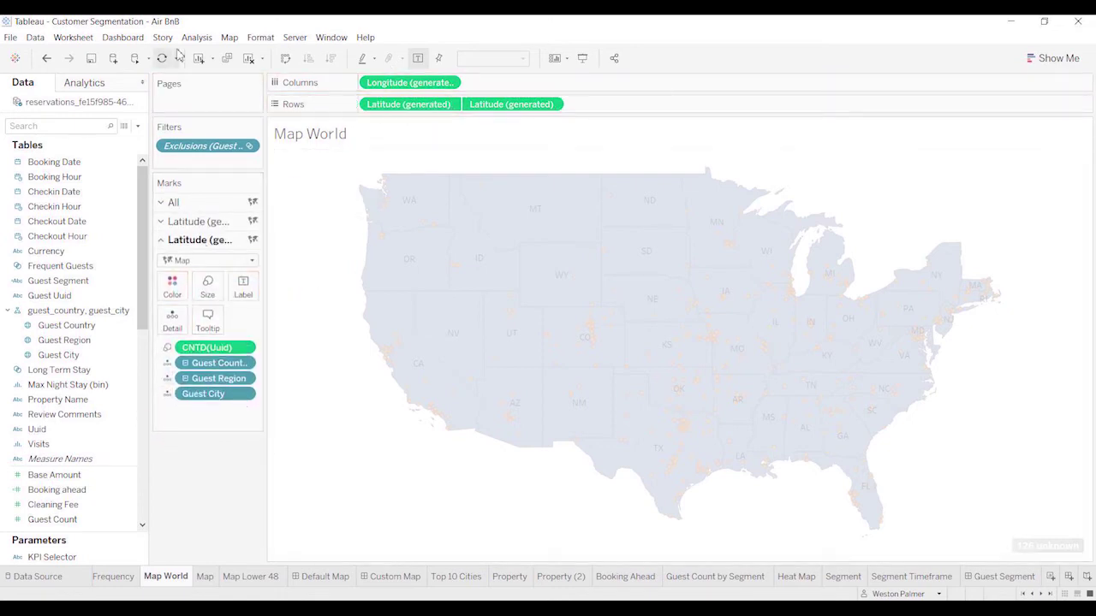
{"action": "left_click", "coordinate": [135, 60]}
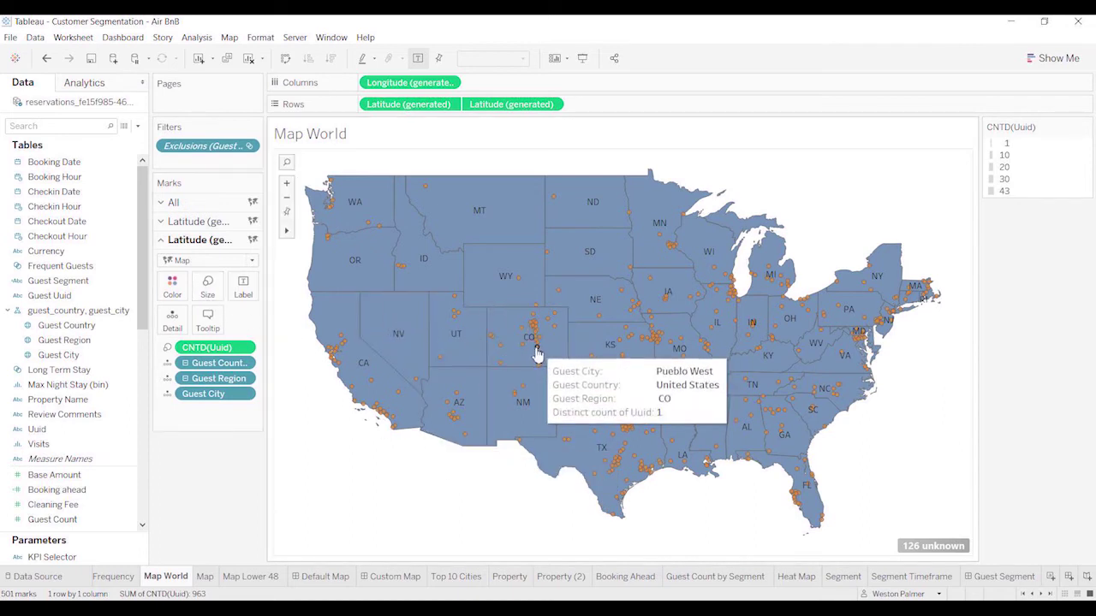
- Try reducing the size of the city marks slightly
{"action": "left_click", "coordinate": [208, 287]}
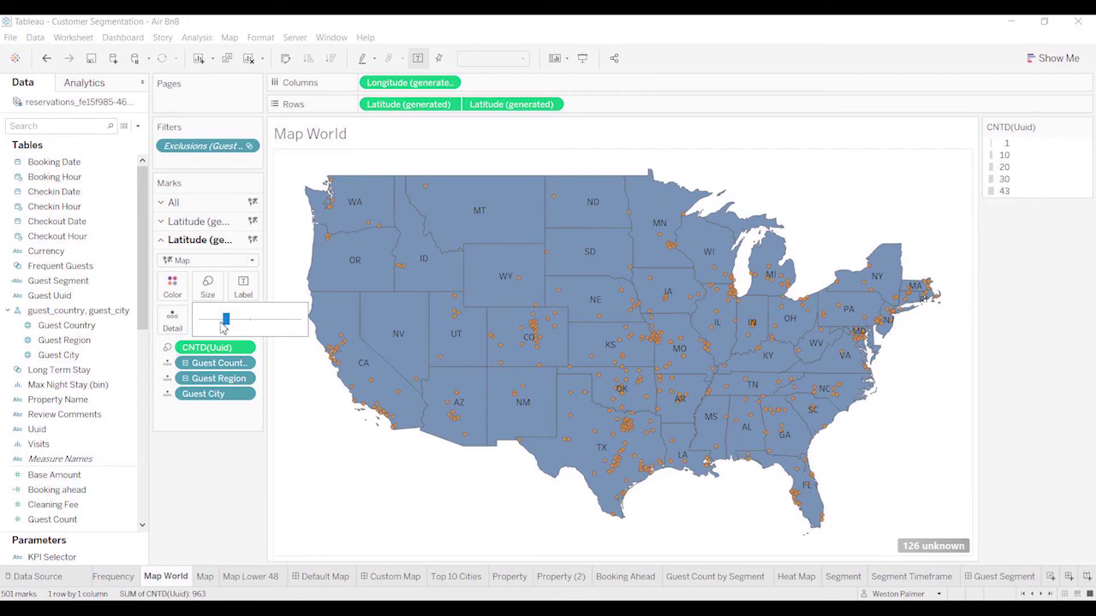
{"action": "mouse_move", "coordinate": [225, 318]}
{"action": "left_mouse_down"}
{"action": "mouse_move", "coordinate": [310, 325]}
{"action": "mouse_move", "coordinate": [236, 322]}
{"action": "mouse_move", "coordinate": [238, 338]}
{"action": "mouse_move", "coordinate": [225, 338]}
{"action": "left_mouse_up"}
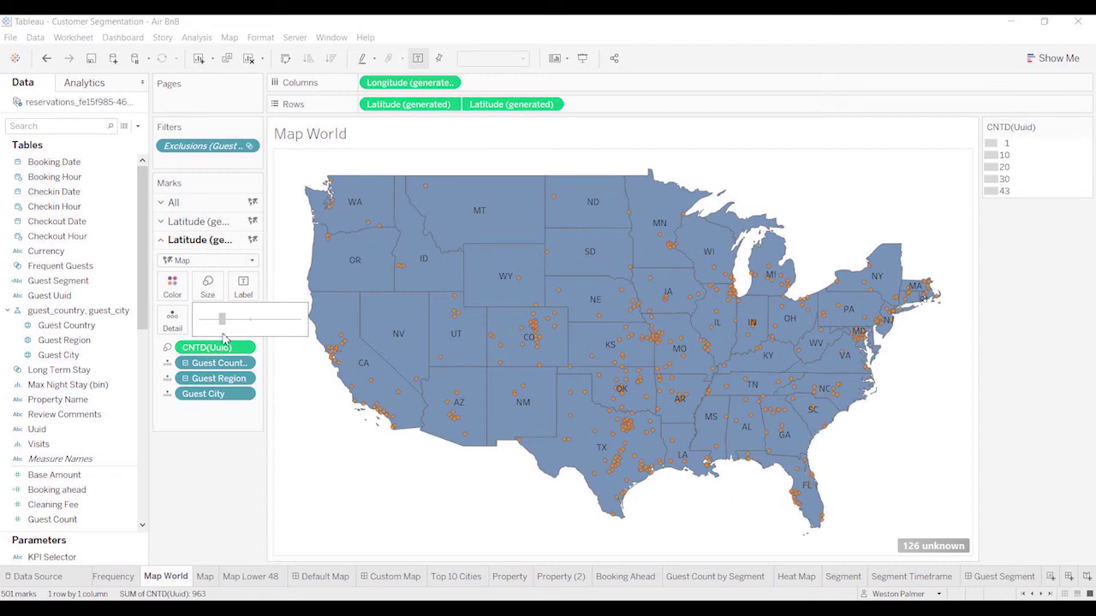
{"action": "left_click", "coordinate": [202, 524]}
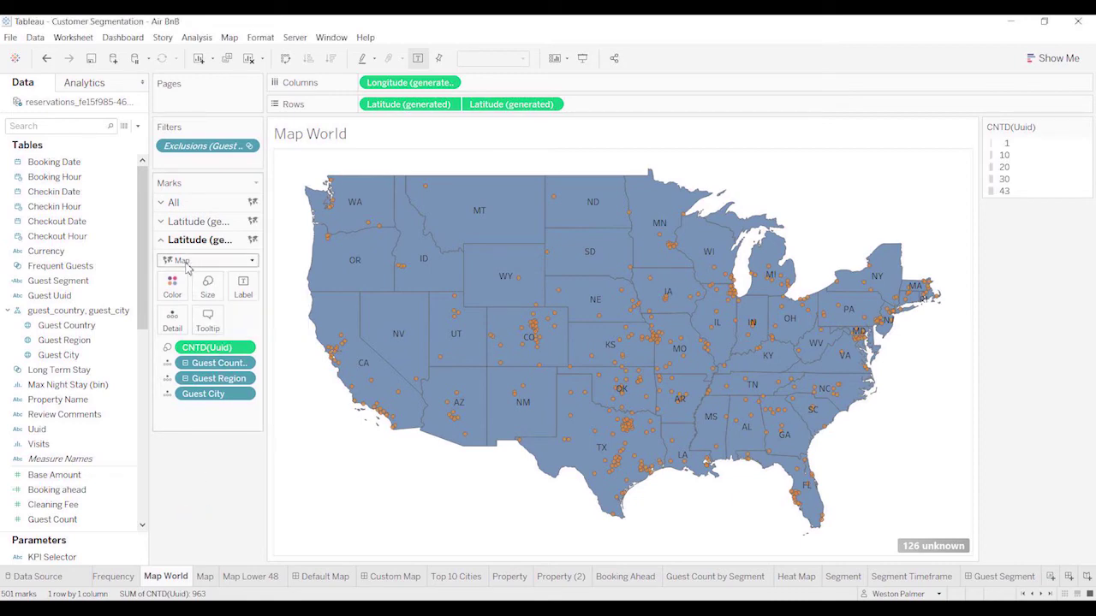
- Change the city layer's mark type to Circle and enlarge the circles slightly
{"action": "left_click", "coordinate": [253, 261]}
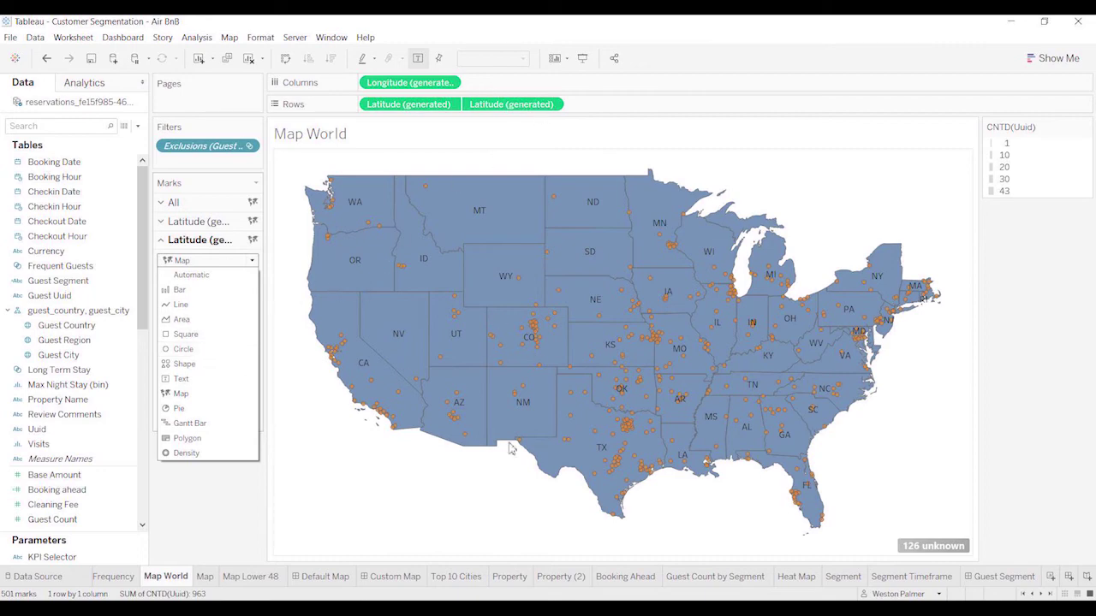
{"action": "left_click", "coordinate": [190, 350]}
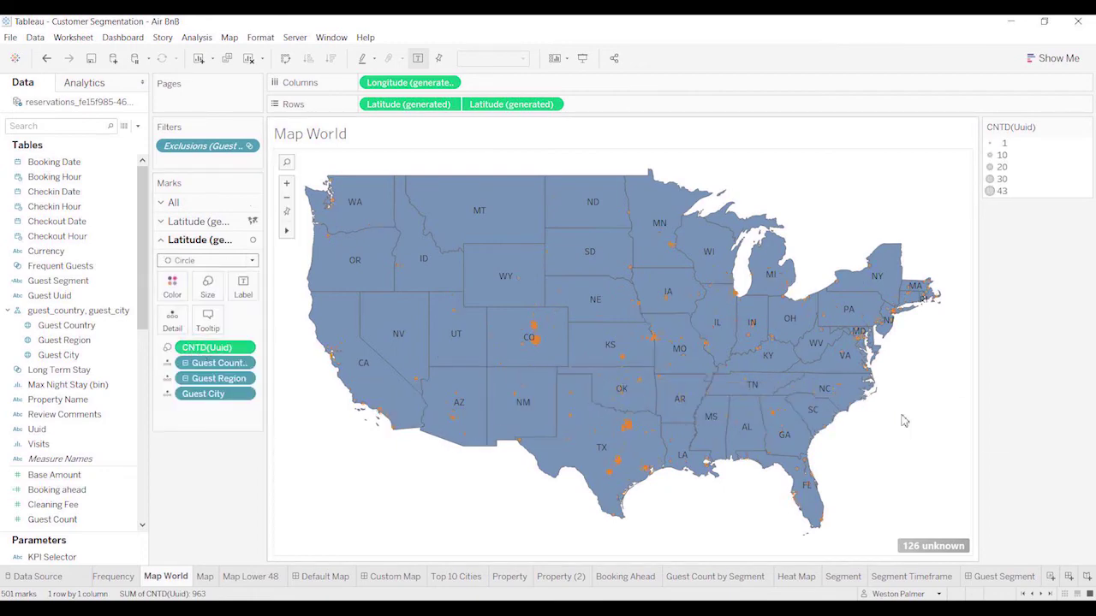
{"action": "left_click", "coordinate": [207, 287]}
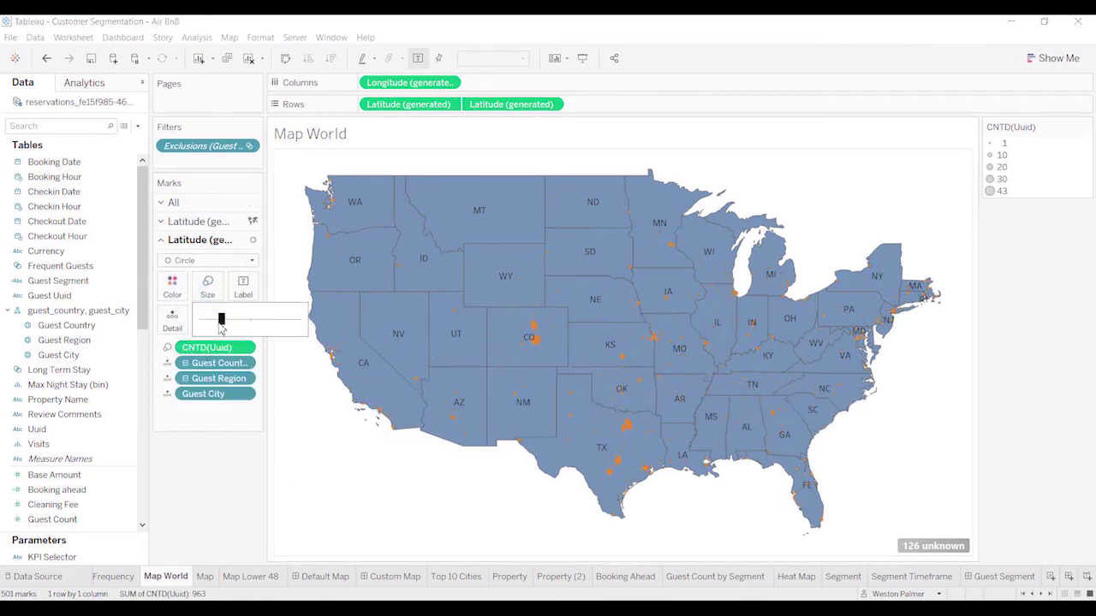
{"action": "left_click_drag", "start_coordinate": [221, 322], "coordinate": [231, 327]}
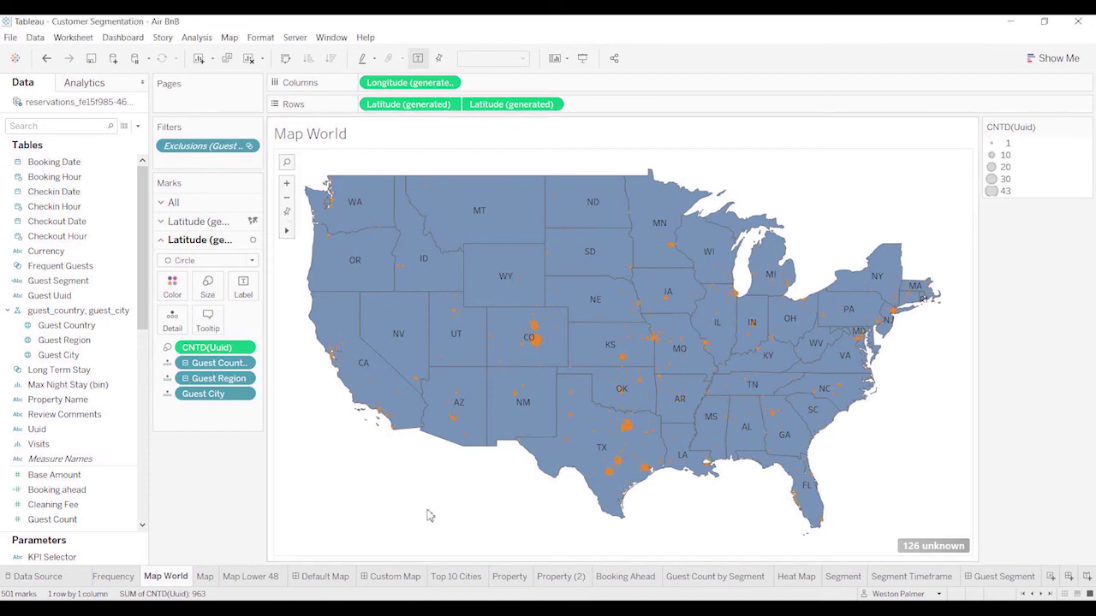
- Give the orange city circles a gray border
{"action": "left_click", "coordinate": [172, 287]}
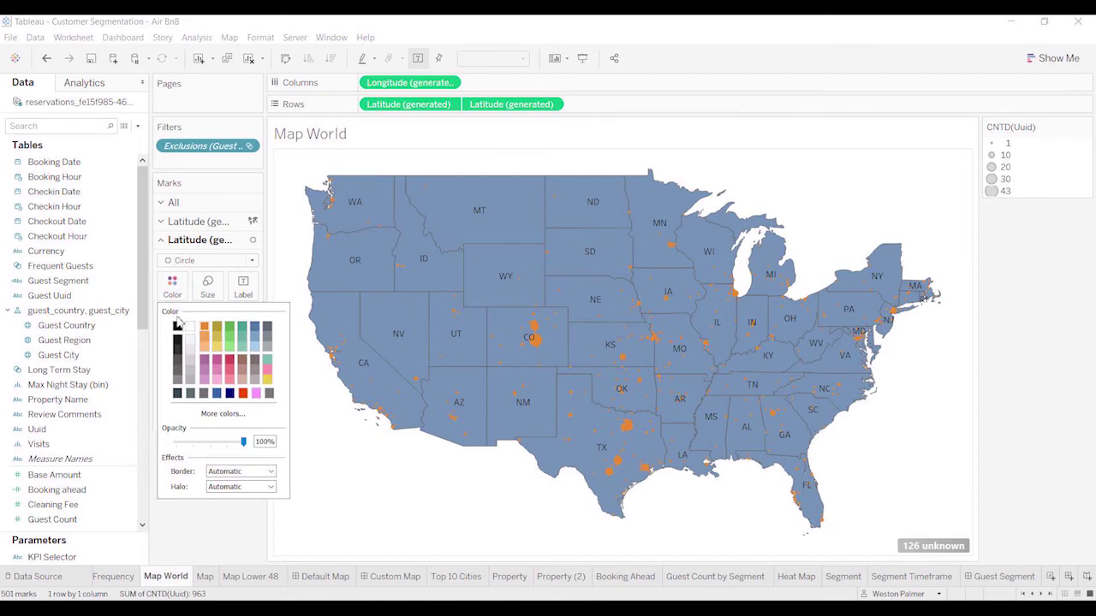
{"action": "left_click", "coordinate": [275, 474]}
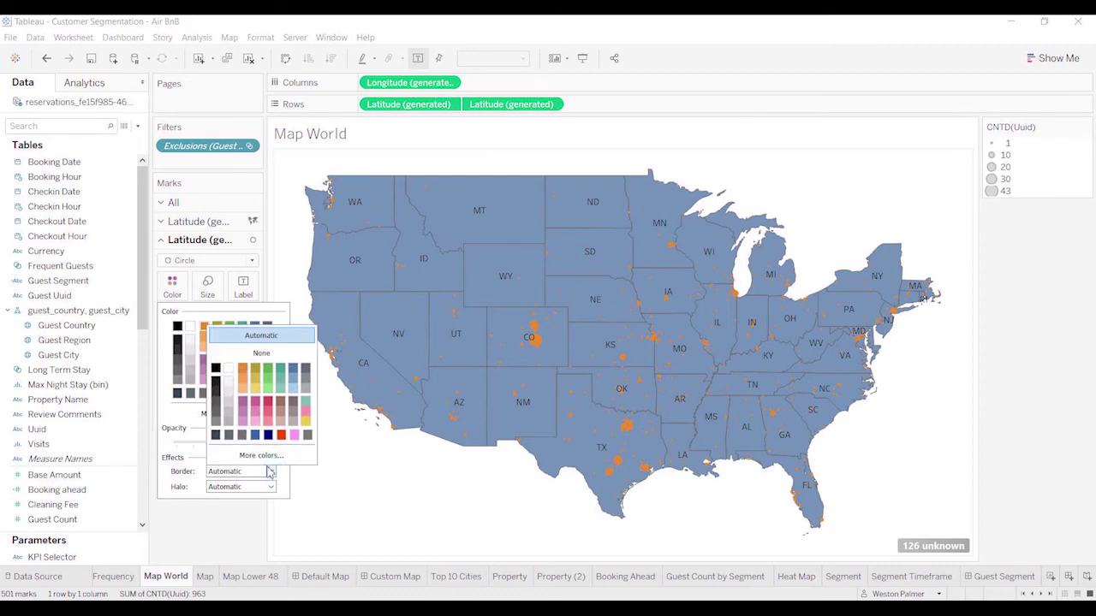
{"action": "left_click", "coordinate": [228, 423]}
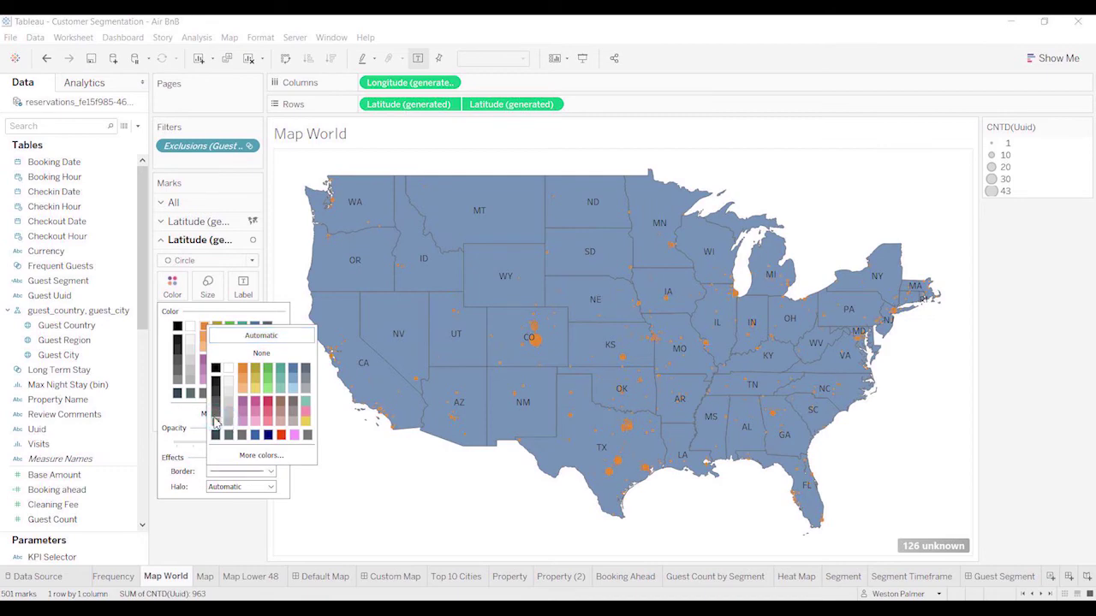
{"action": "left_click", "coordinate": [236, 511]}
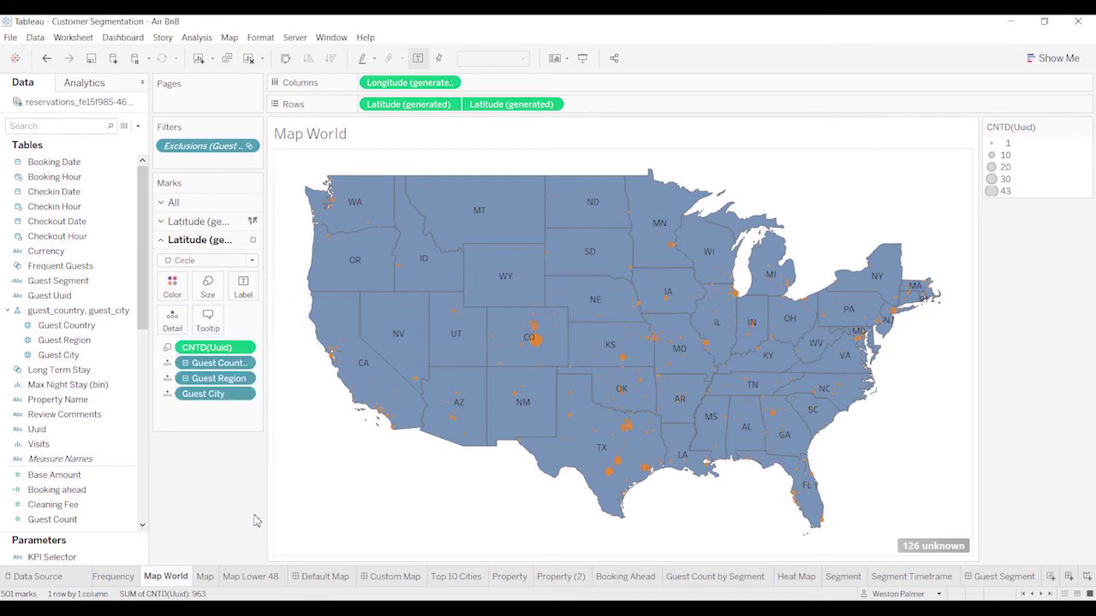
- Lower the opacity of the state layer's fill color slightly
{"action": "left_click", "coordinate": [163, 221]}
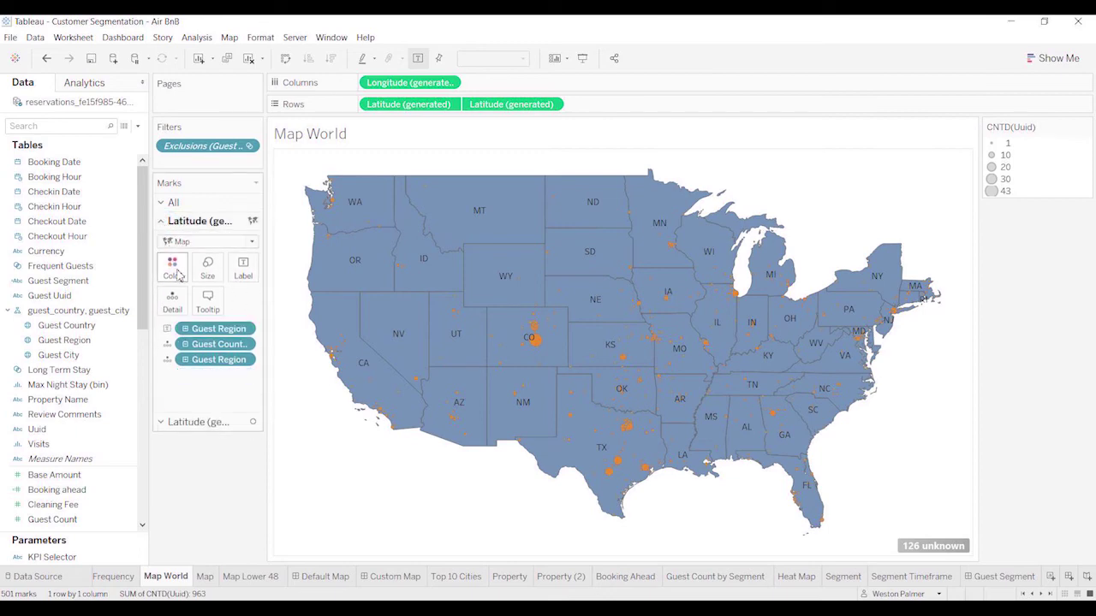
{"action": "left_click", "coordinate": [175, 272]}
{"action": "mouse_move", "coordinate": [230, 424]}
{"action": "left_mouse_down"}
{"action": "mouse_move", "coordinate": [210, 422]}
{"action": "mouse_move", "coordinate": [222, 431]}
{"action": "left_mouse_up"}
{"action": "left_click", "coordinate": [200, 512]}
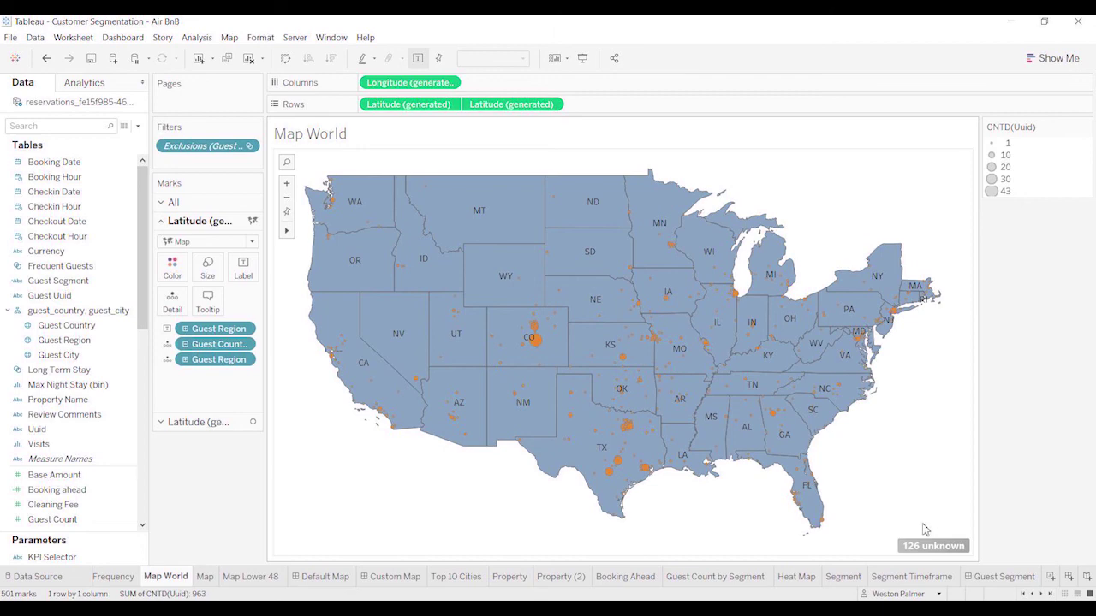
- Hide the unknown-locations indicator on the map
{"action": "right_click", "coordinate": [959, 548]}
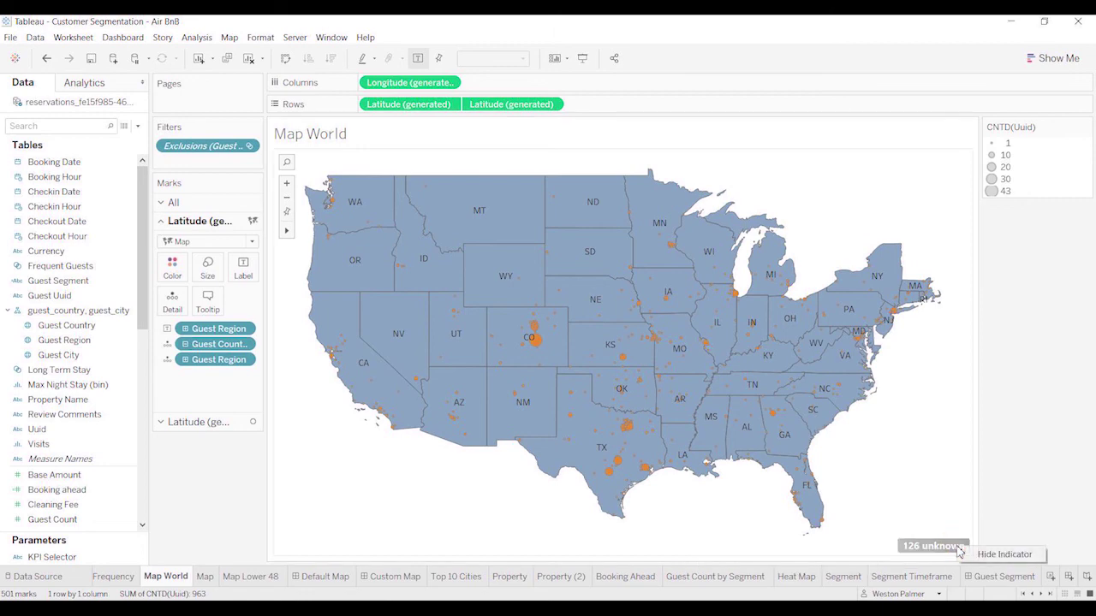
{"action": "left_click", "coordinate": [996, 556]}
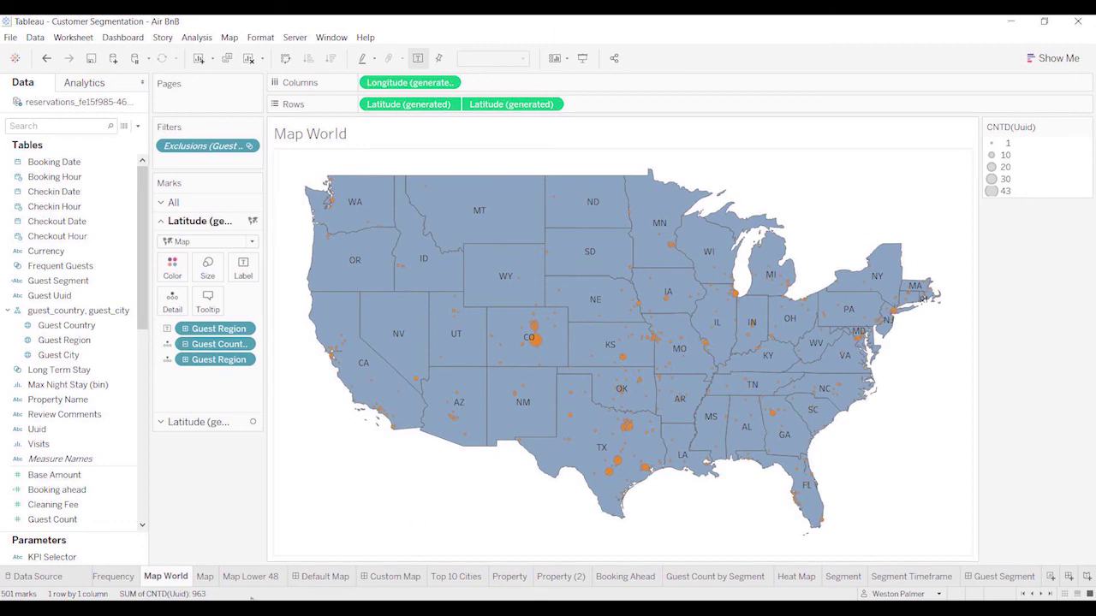
- View the Map worksheet for comparison and return to the Map World worksheet
{"action": "left_click", "coordinate": [204, 577]}
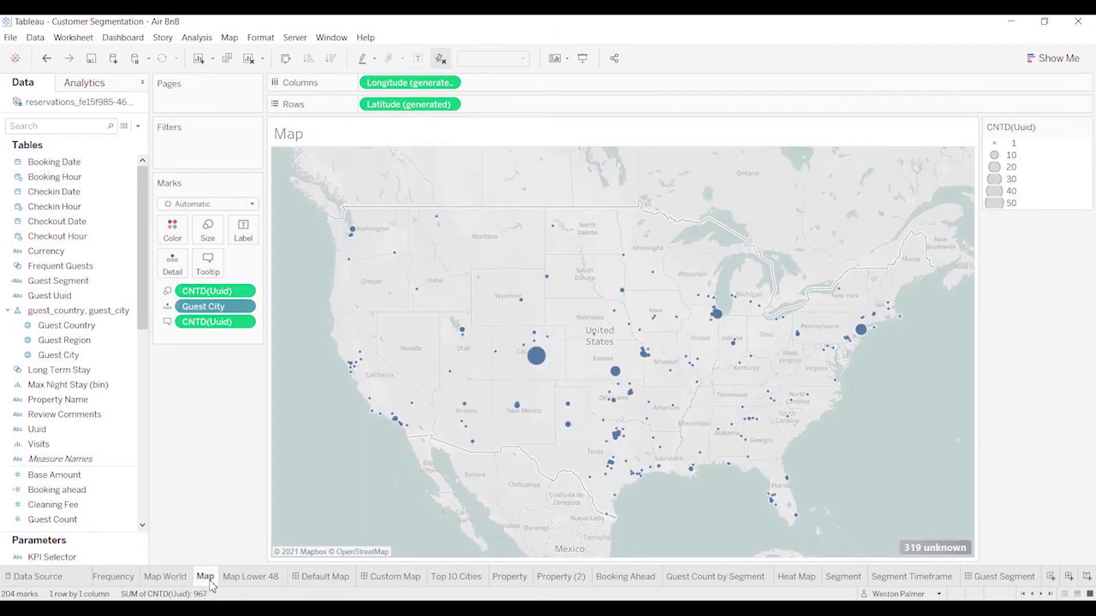
{"action": "left_click", "coordinate": [181, 580]}
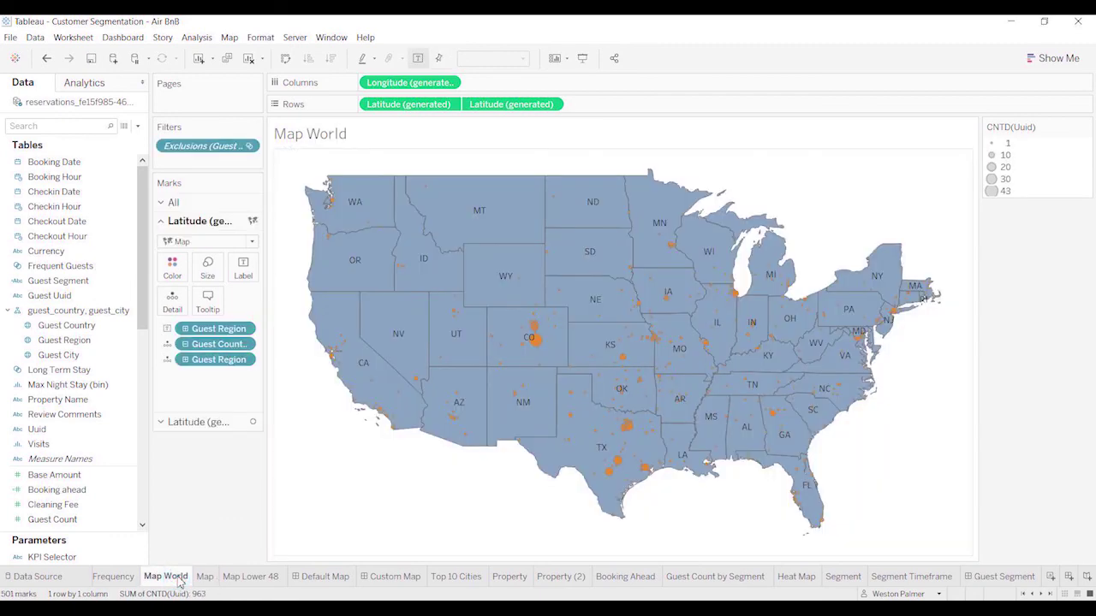